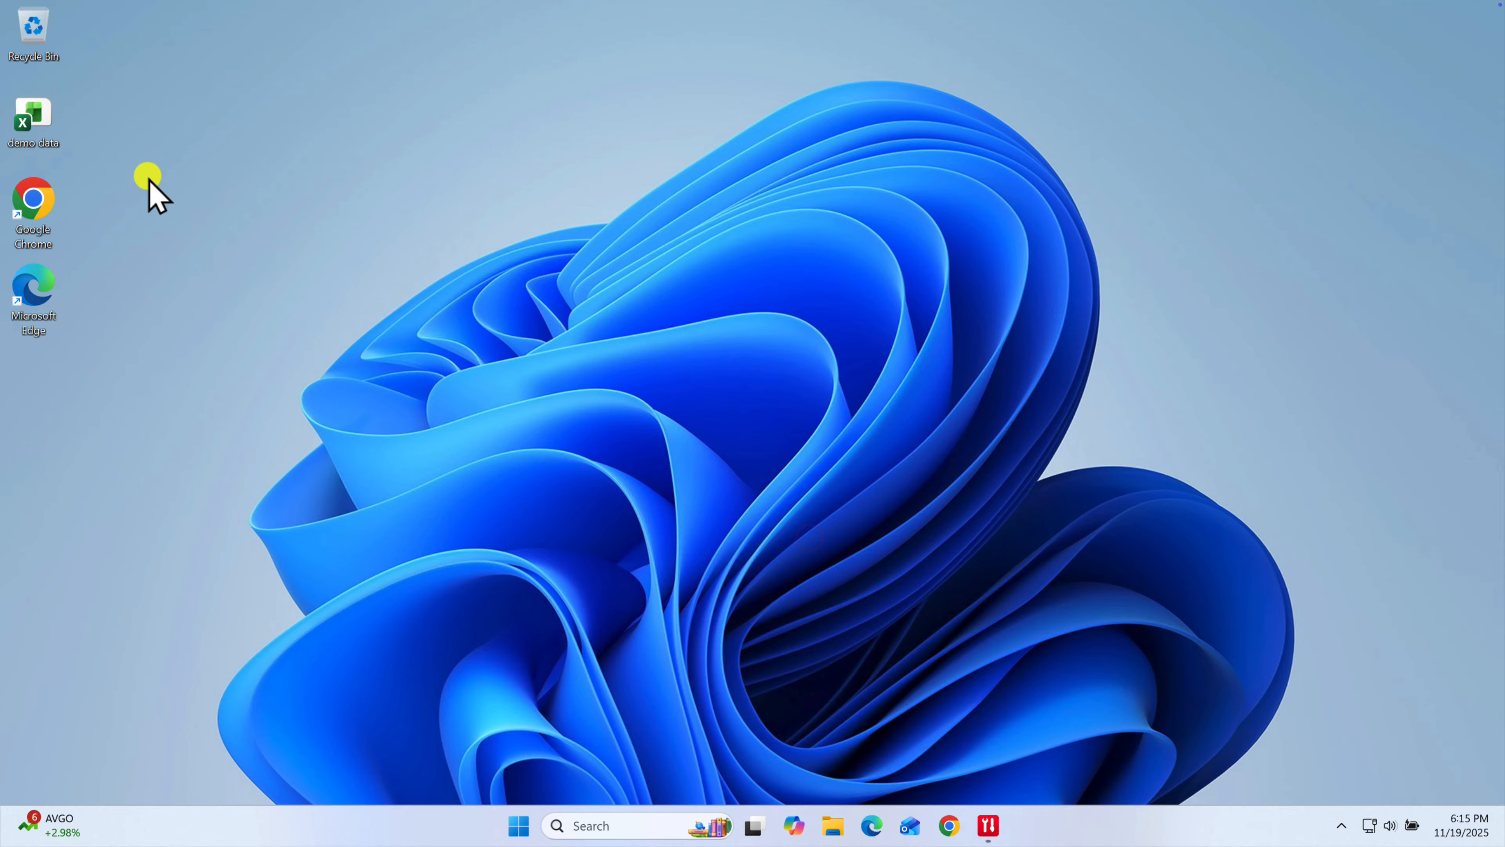
Step: Open the demo data workbook and add a "Total Percentage" header in cell E1, widening column E to fit it
{"action": "double_click", "coordinate": [49, 134]}
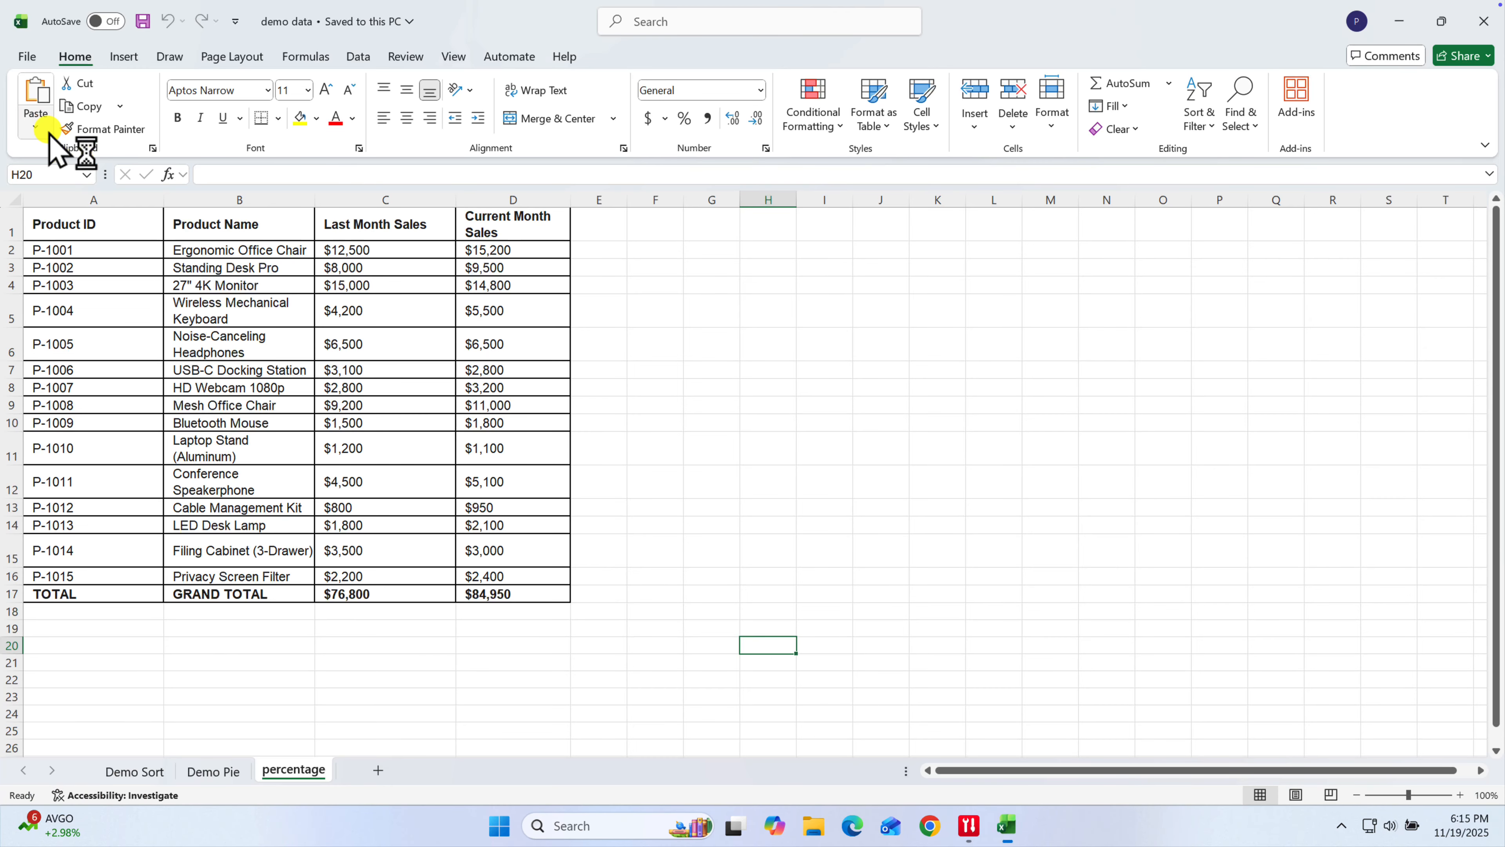
{"action": "left_click", "coordinate": [612, 231]}
{"action": "type", "text": "Total "}
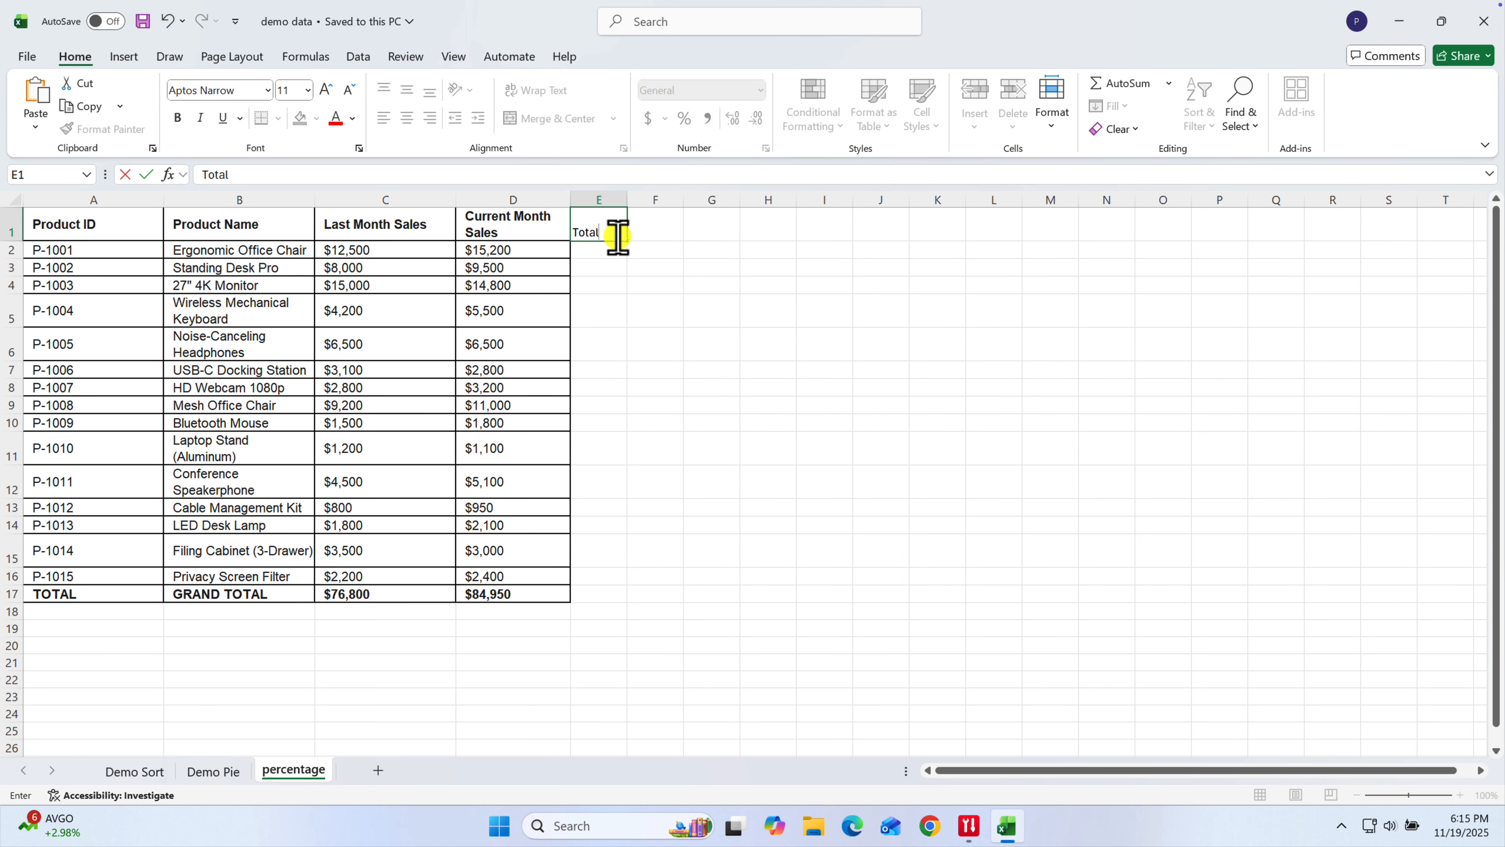
{"action": "type", "text": "Percentage"}
{"action": "key", "text": "Return"}
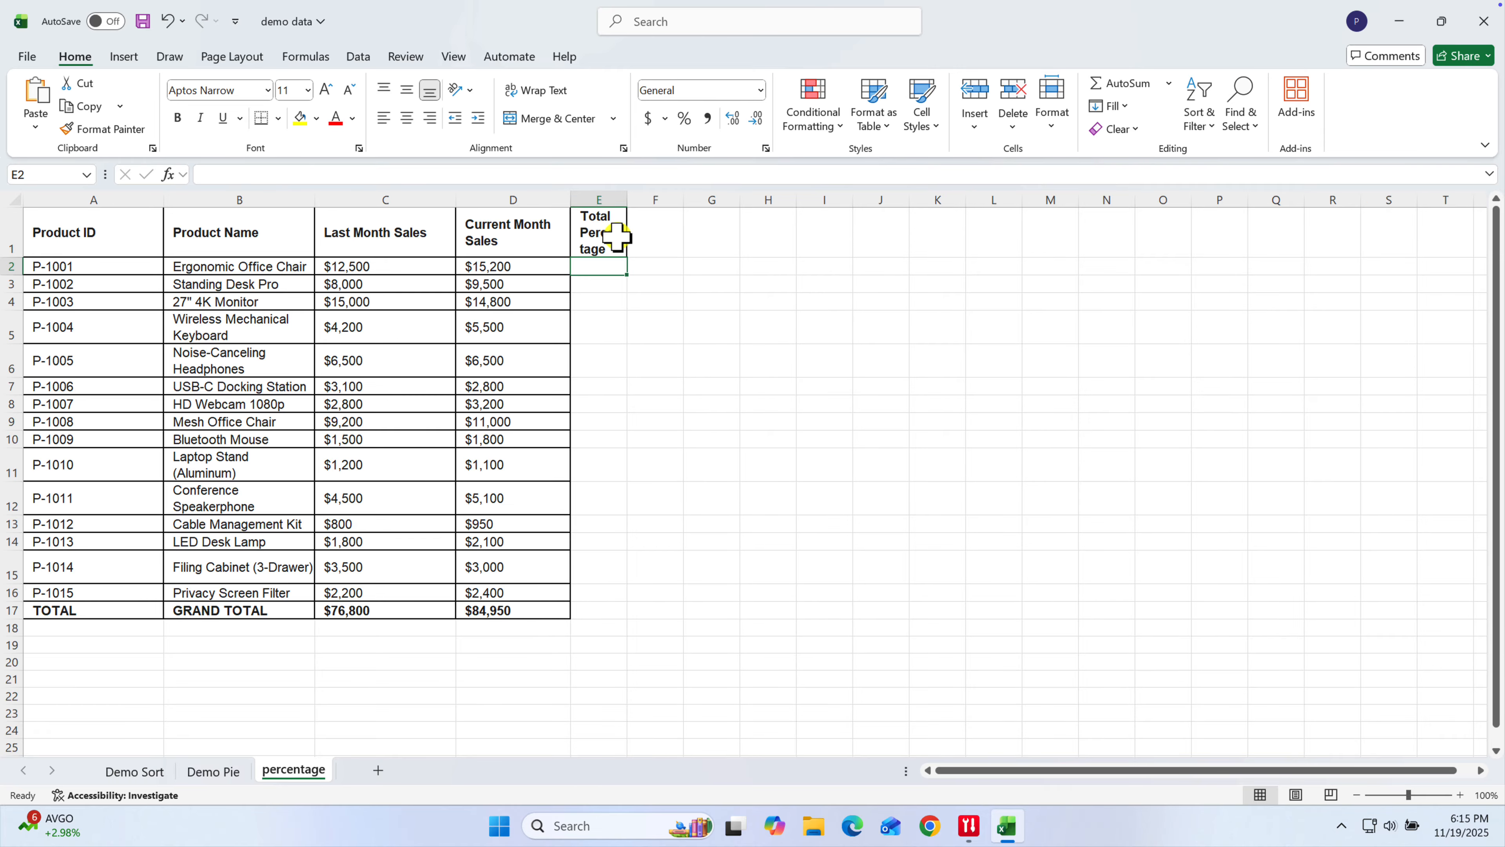
{"action": "left_click_drag", "start_coordinate": [627, 202], "coordinate": [691, 205]}
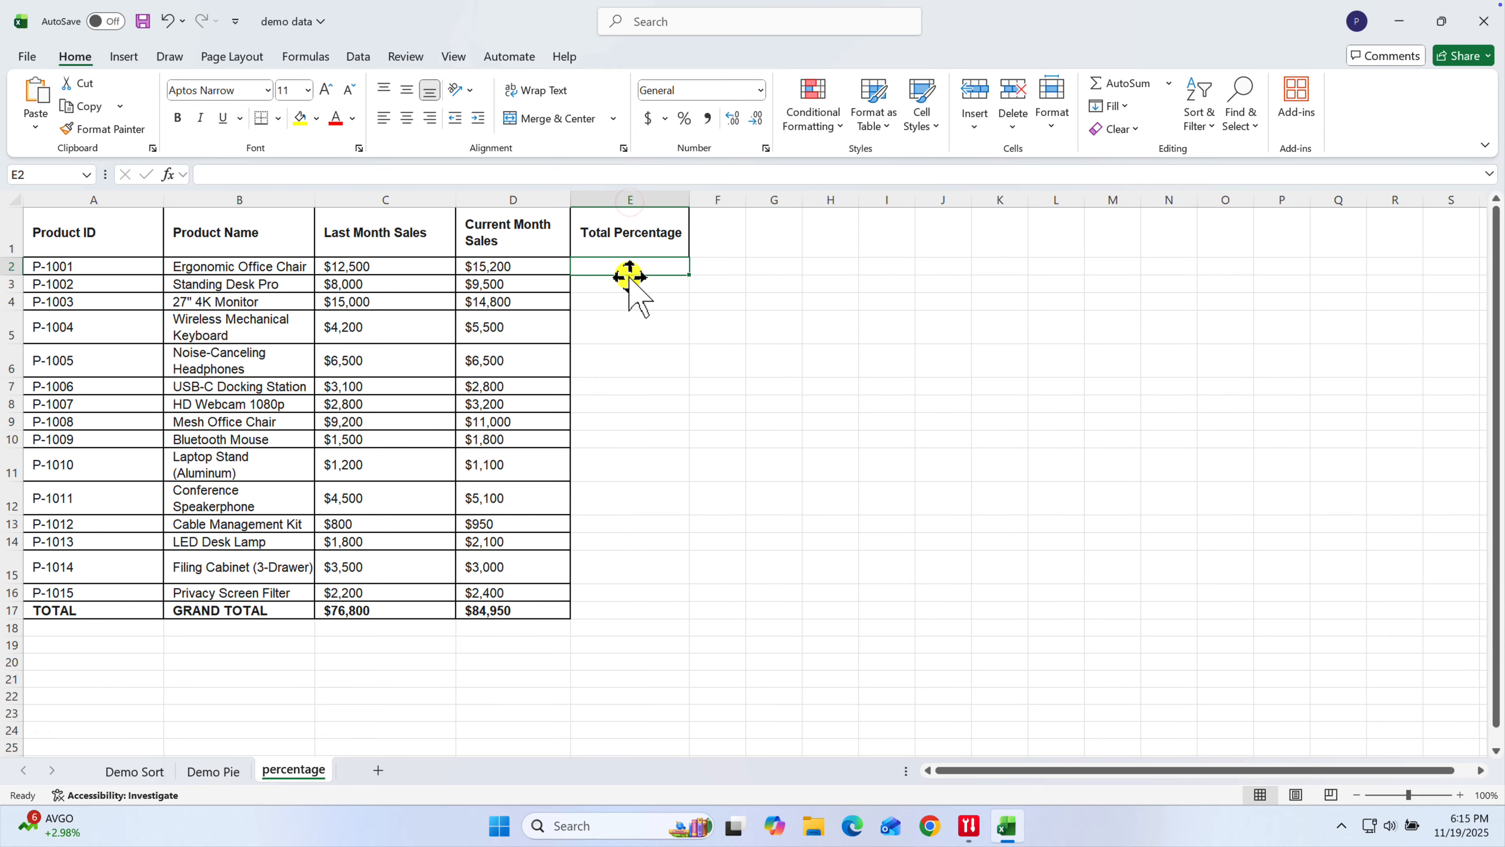
Step: Enter the formula =C2/C17 in cell E2 to divide the first product's last month sales by the grand total
{"action": "left_click", "coordinate": [627, 279]}
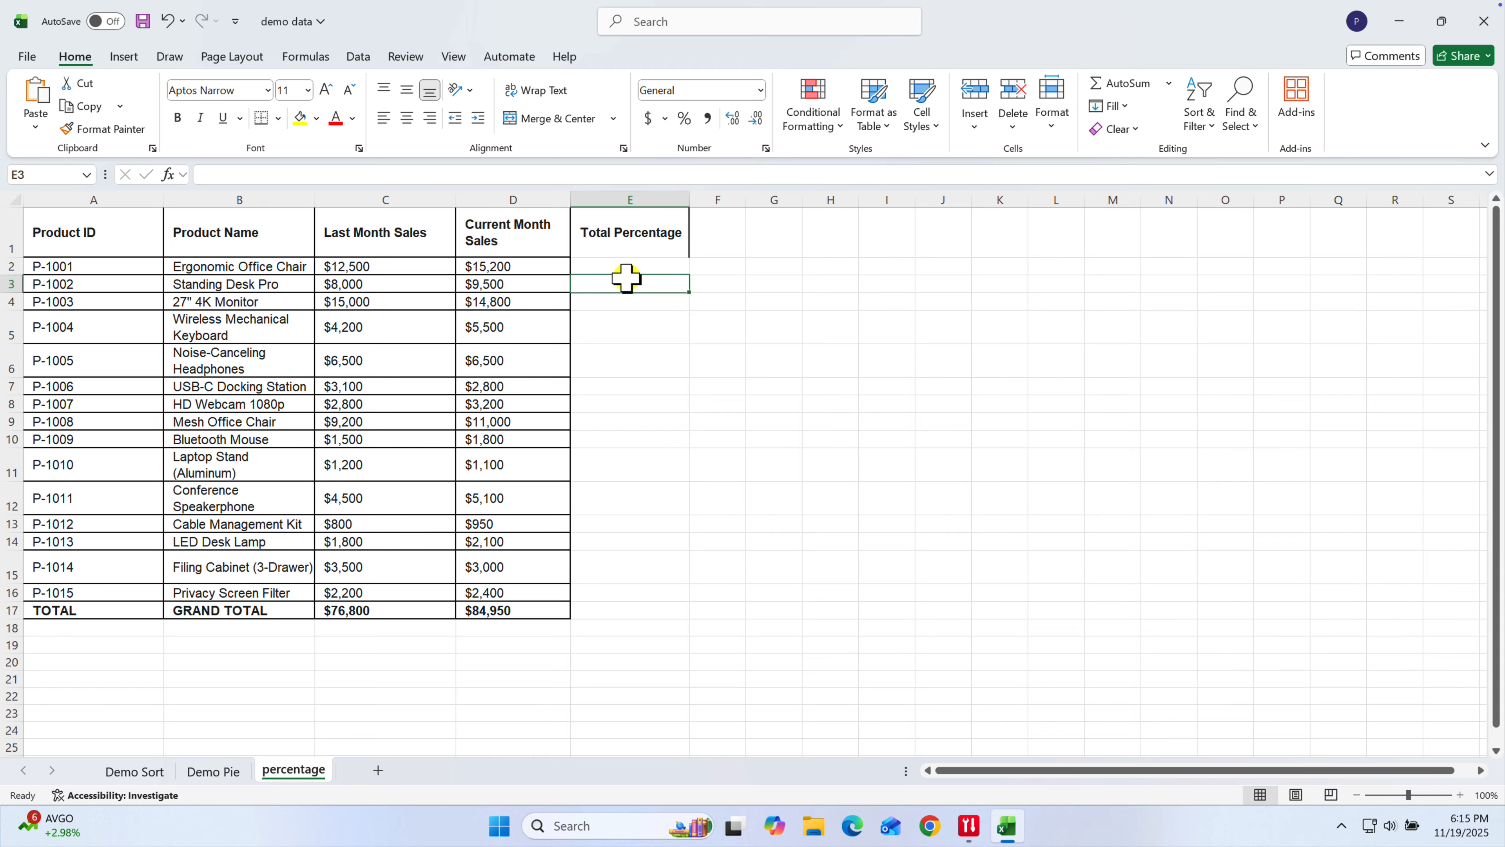
{"action": "left_click", "coordinate": [626, 266]}
{"action": "left_click", "coordinate": [315, 174]}
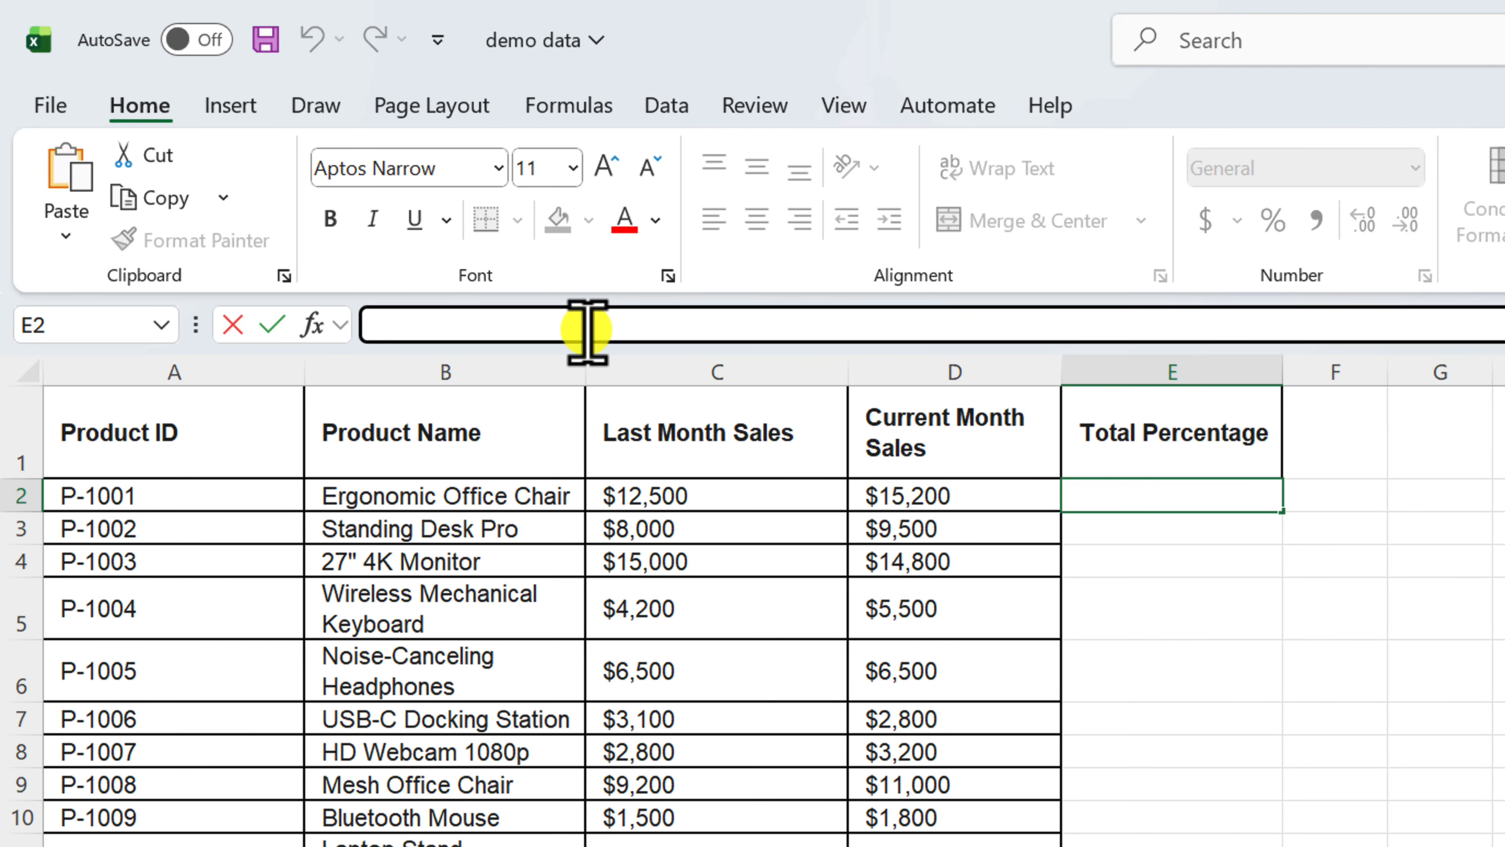
{"action": "type", "text": "="}
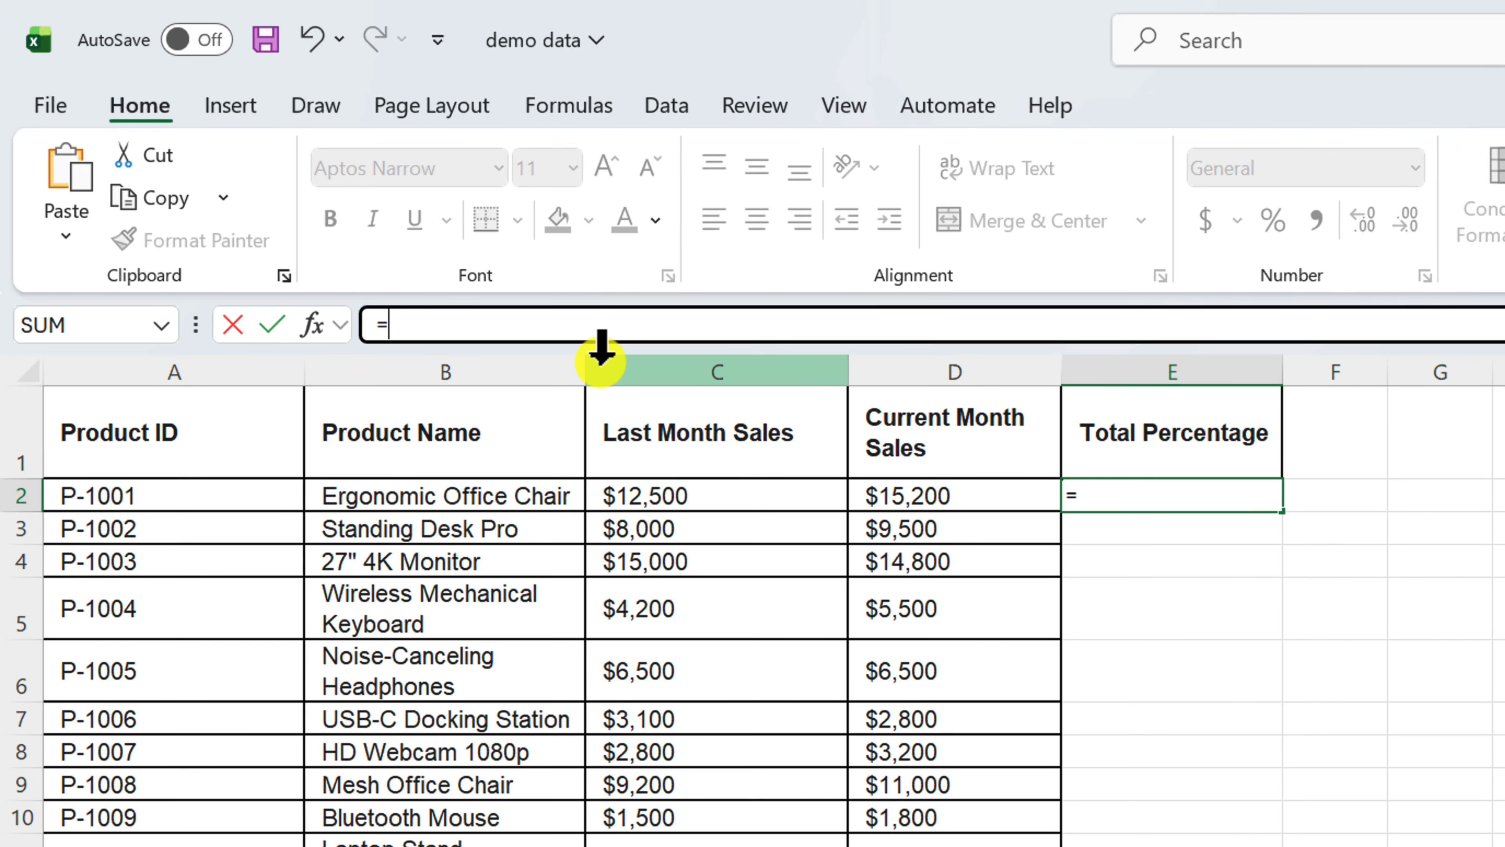
{"action": "left_click", "coordinate": [694, 503]}
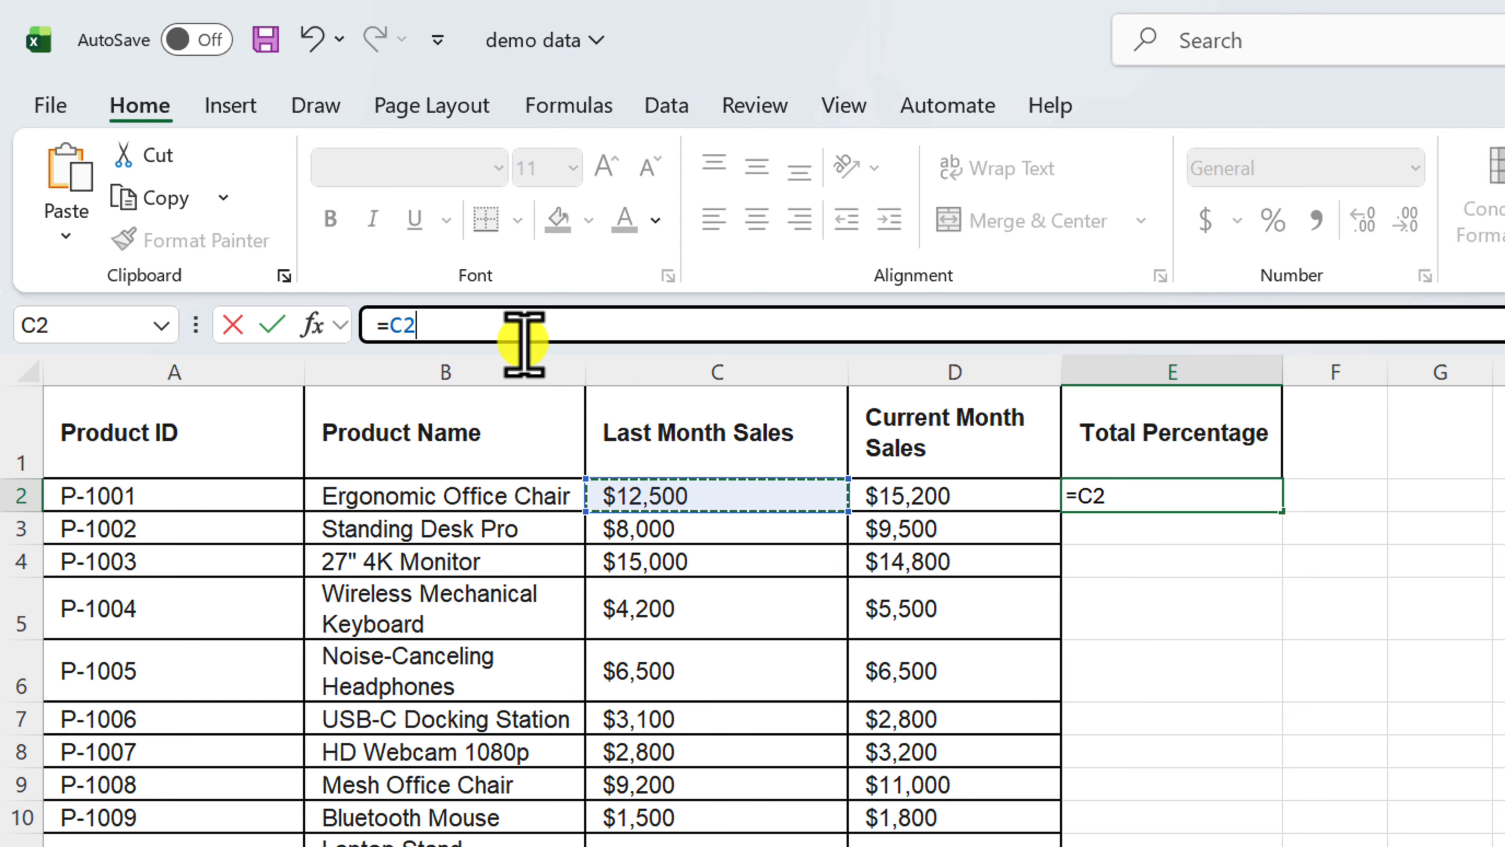
{"action": "type", "text": "/C17"}
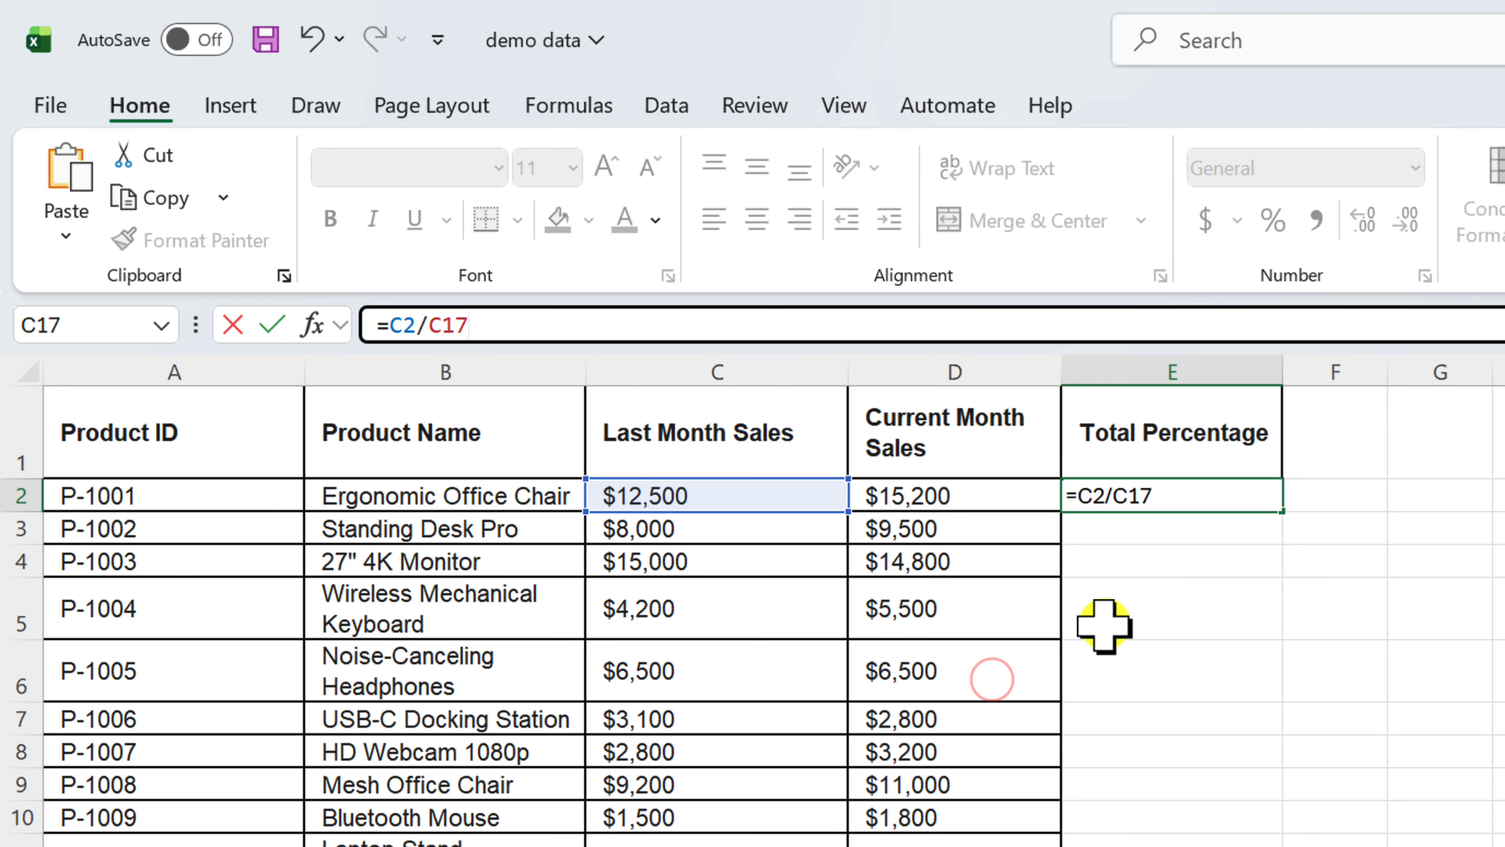
{"action": "key", "text": "Return"}
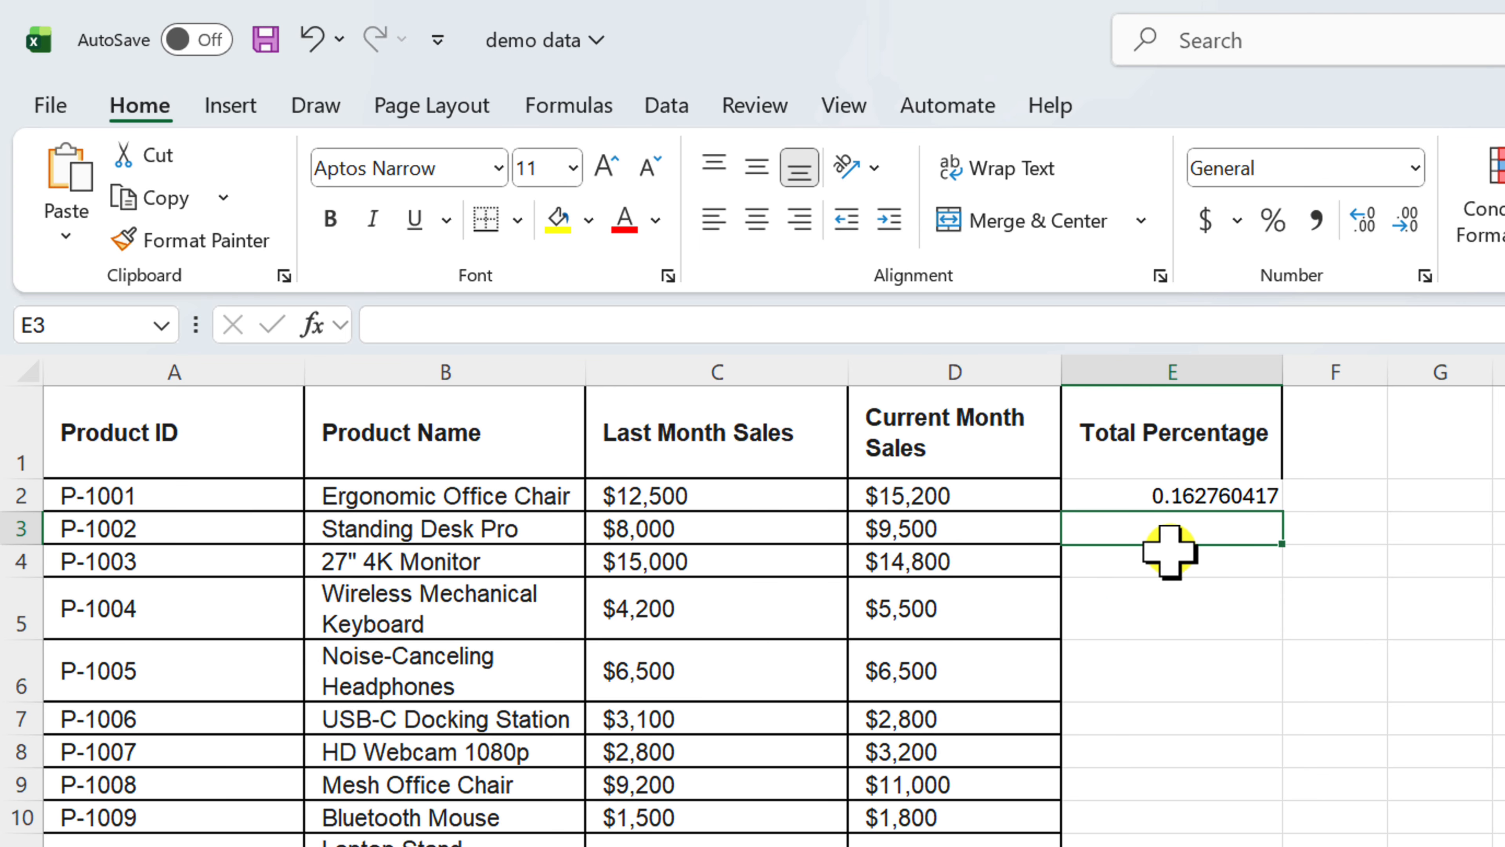
Step: Try to fill the E2 formula down into cell E3 and inspect the copied formula
{"action": "left_click", "coordinate": [1176, 501]}
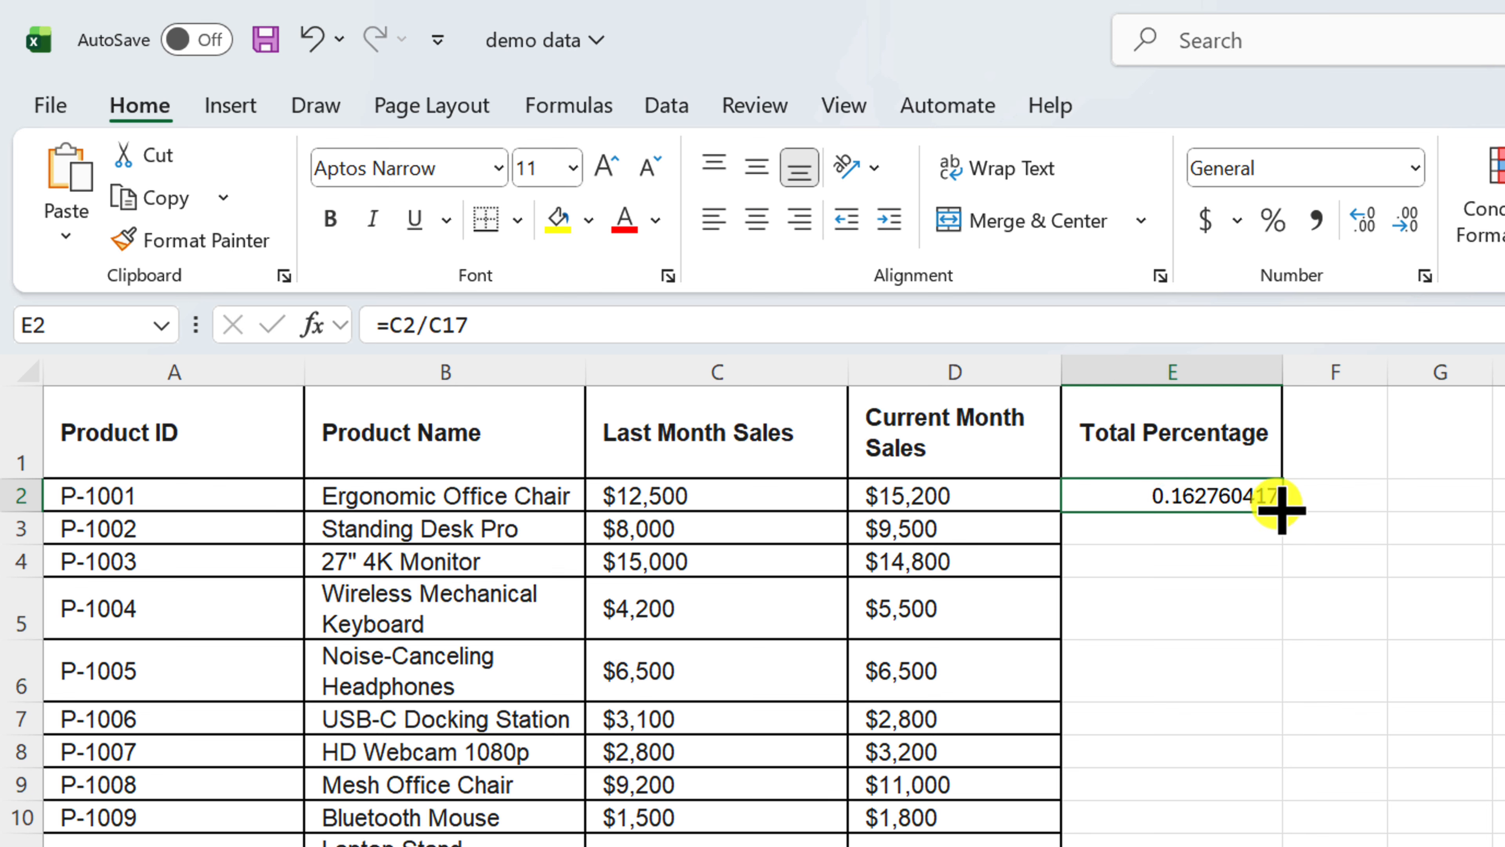
{"action": "left_click_drag", "start_coordinate": [1280, 509], "coordinate": [1230, 534]}
{"action": "left_click", "coordinate": [1217, 531]}
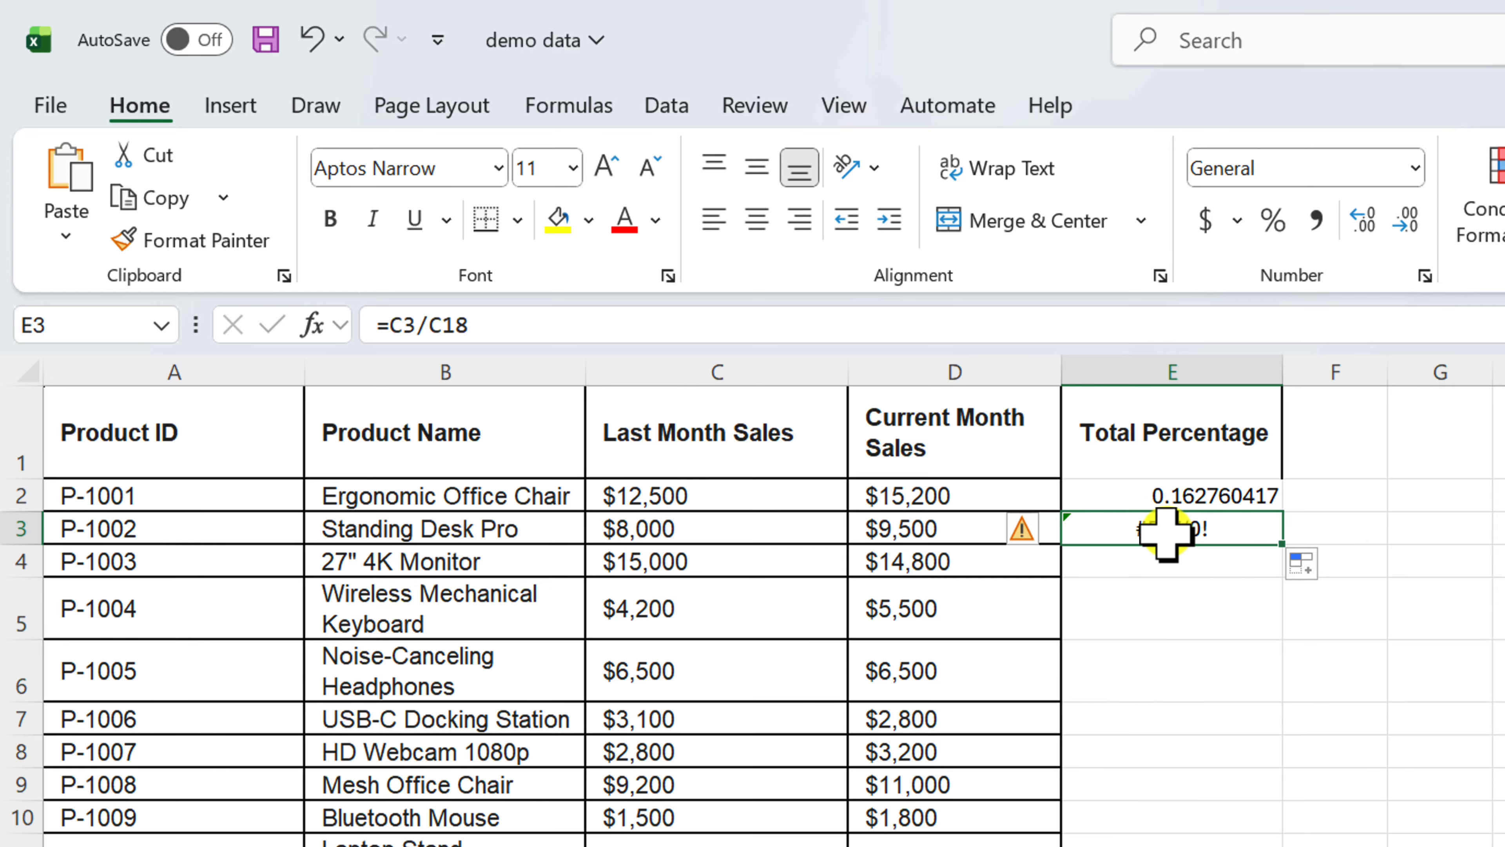
Step: Make the grand total reference in the E2 formula absolute so it reads =C2/$C$17
{"action": "left_click", "coordinate": [1172, 499]}
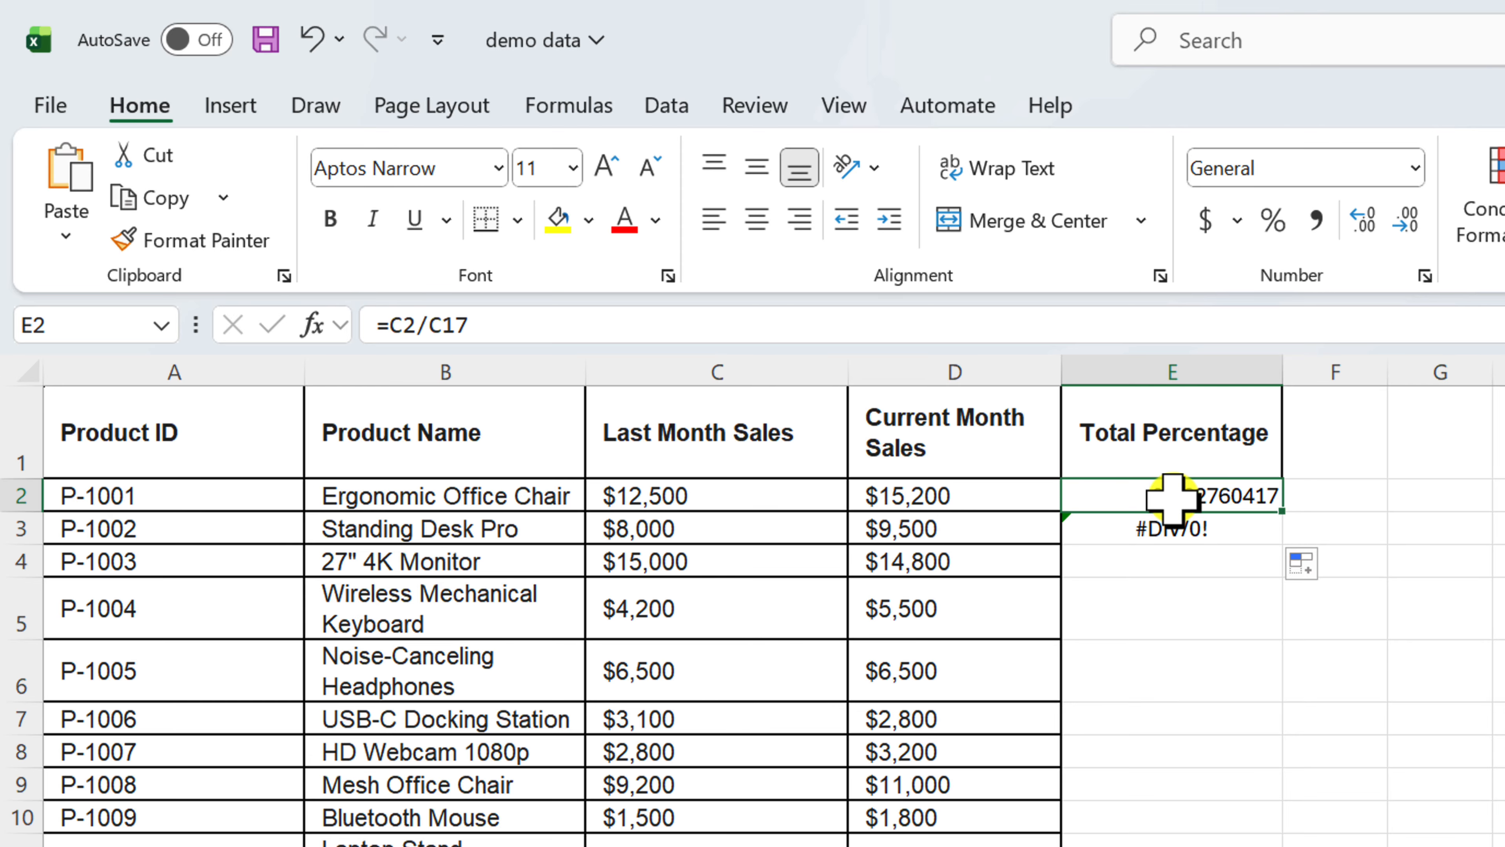
{"action": "left_click", "coordinate": [432, 328]}
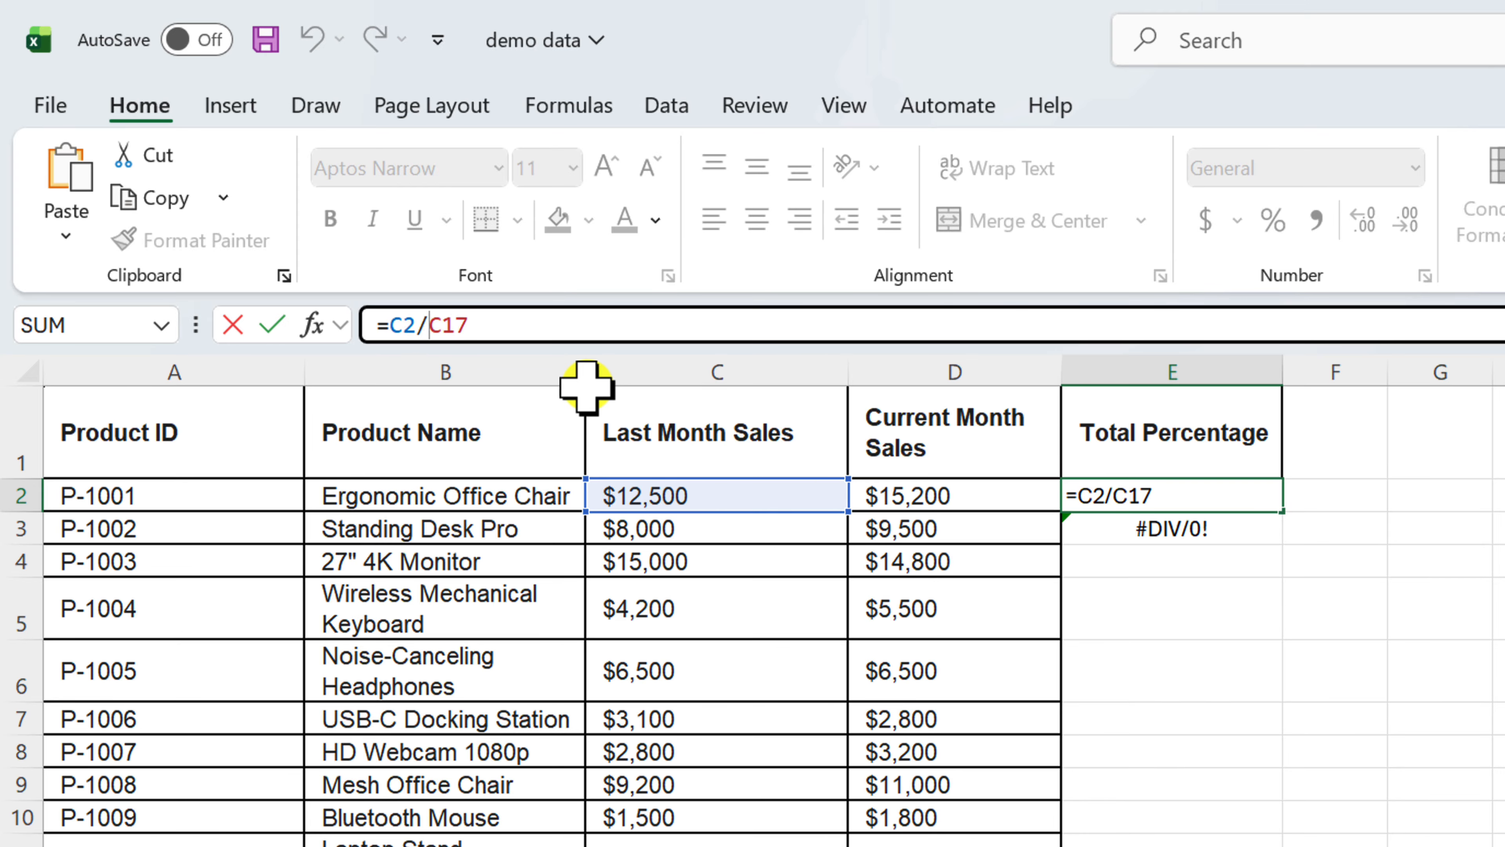
{"action": "type", "text": "$"}
{"action": "key", "text": "Right"}
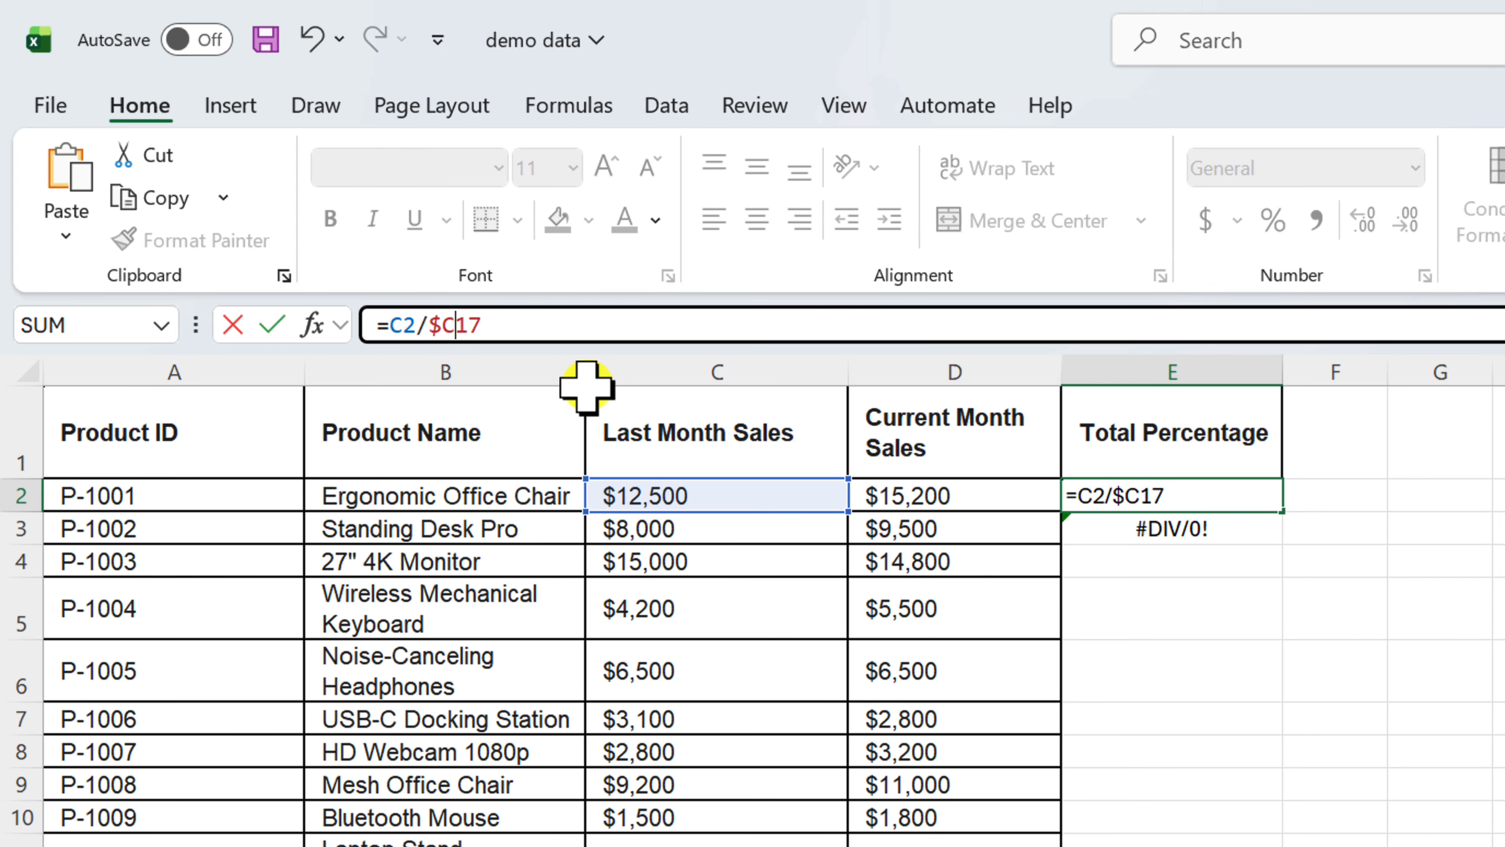
{"action": "type", "text": "$"}
{"action": "key", "text": "Return"}
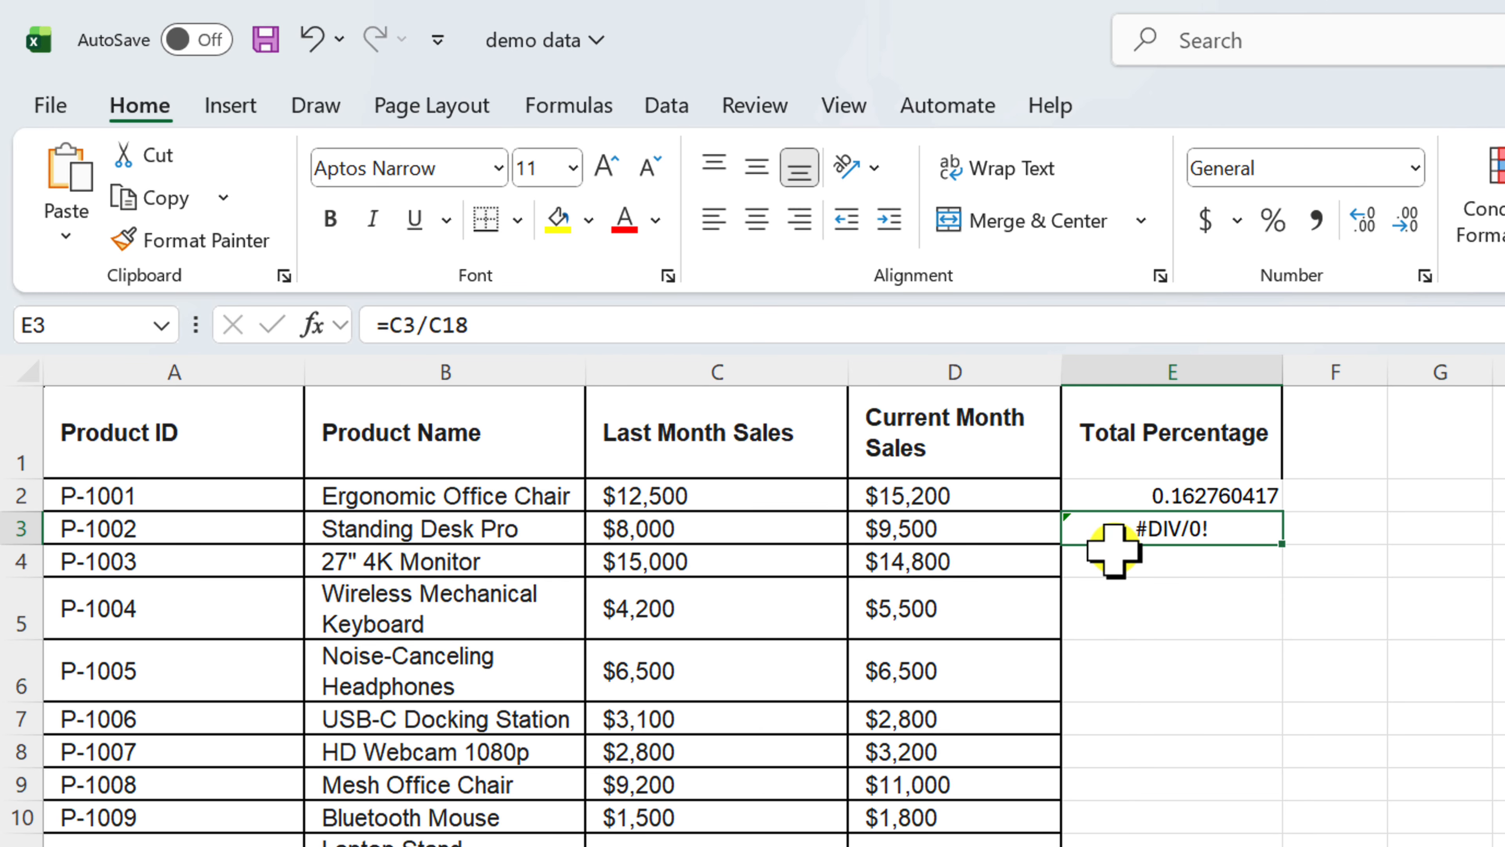
Step: Fill the E2 formula down the Total Percentage column through the last product in row 16
{"action": "left_click", "coordinate": [1169, 495]}
{"action": "left_click_drag", "start_coordinate": [1283, 519], "coordinate": [1304, 845]}
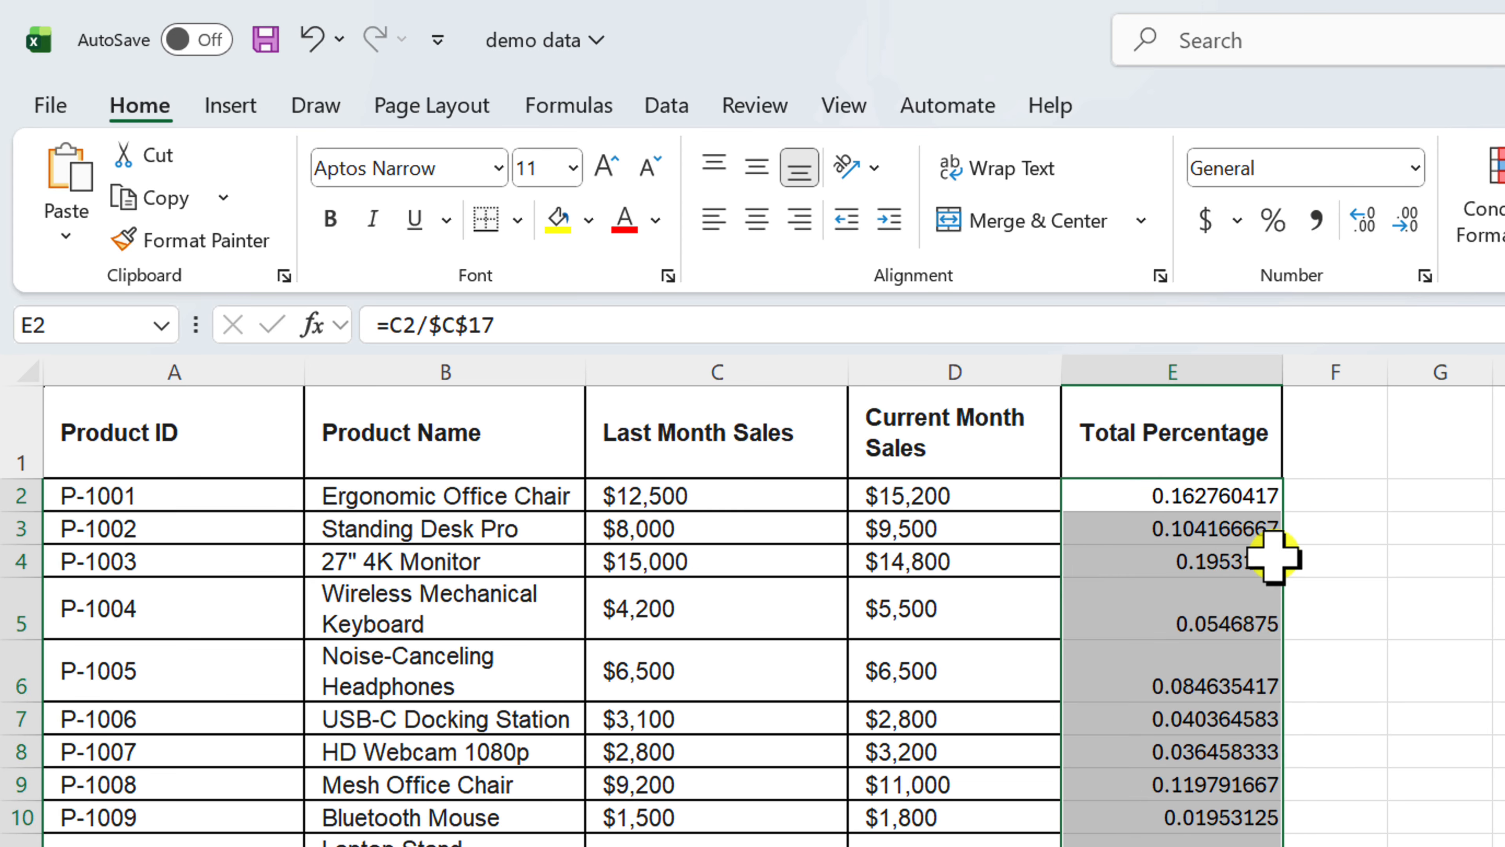
{"action": "left_click", "coordinate": [1366, 728]}
Step: Format the Total Percentage values in E2:E16 with the Percentage number format at two decimal places
{"action": "left_click", "coordinate": [1169, 495]}
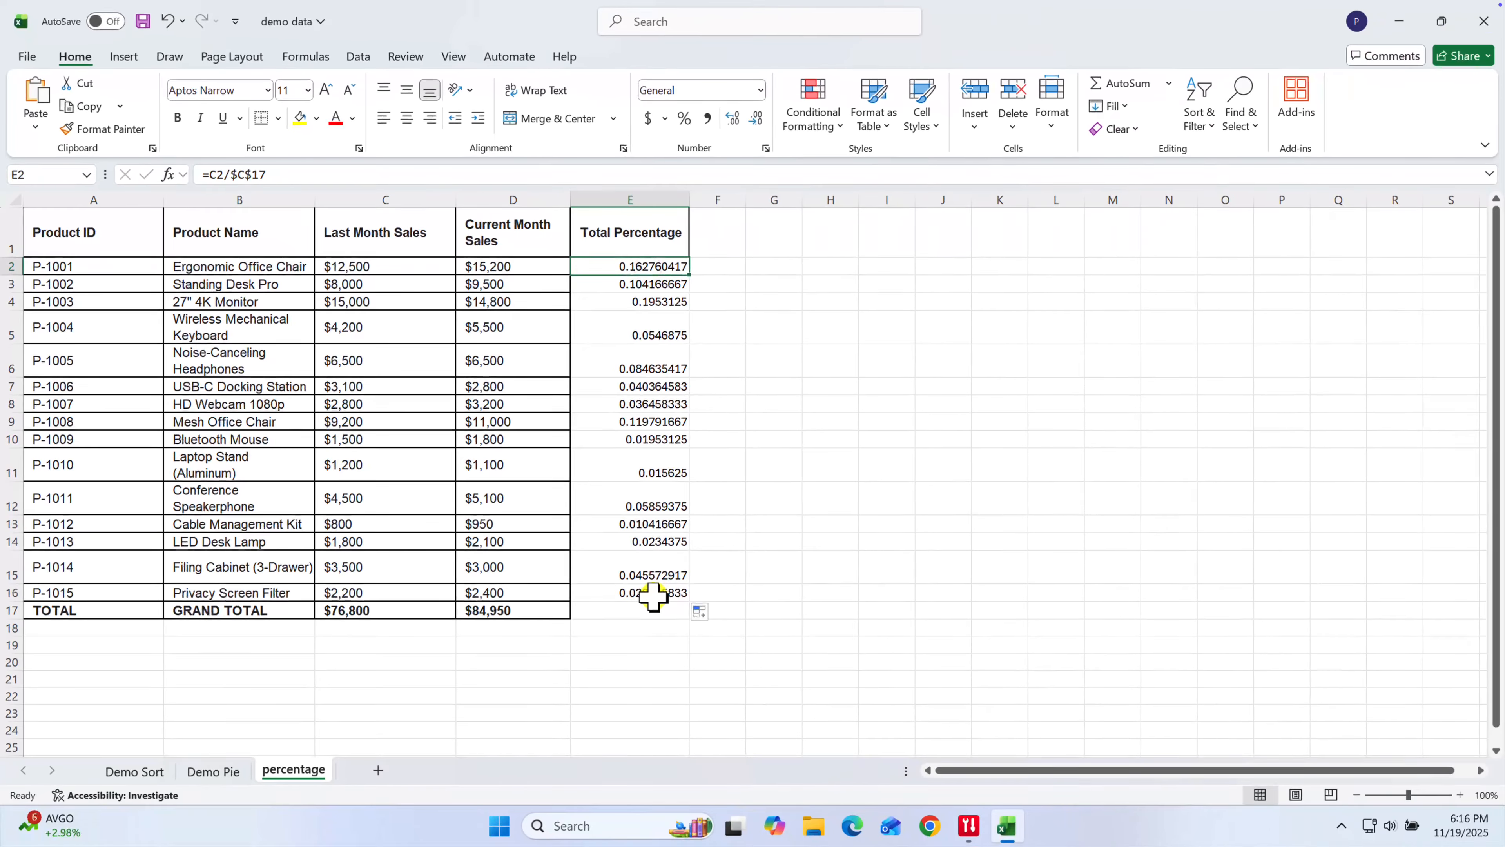
{"action": "left_click", "coordinate": [654, 593], "text": "shift"}
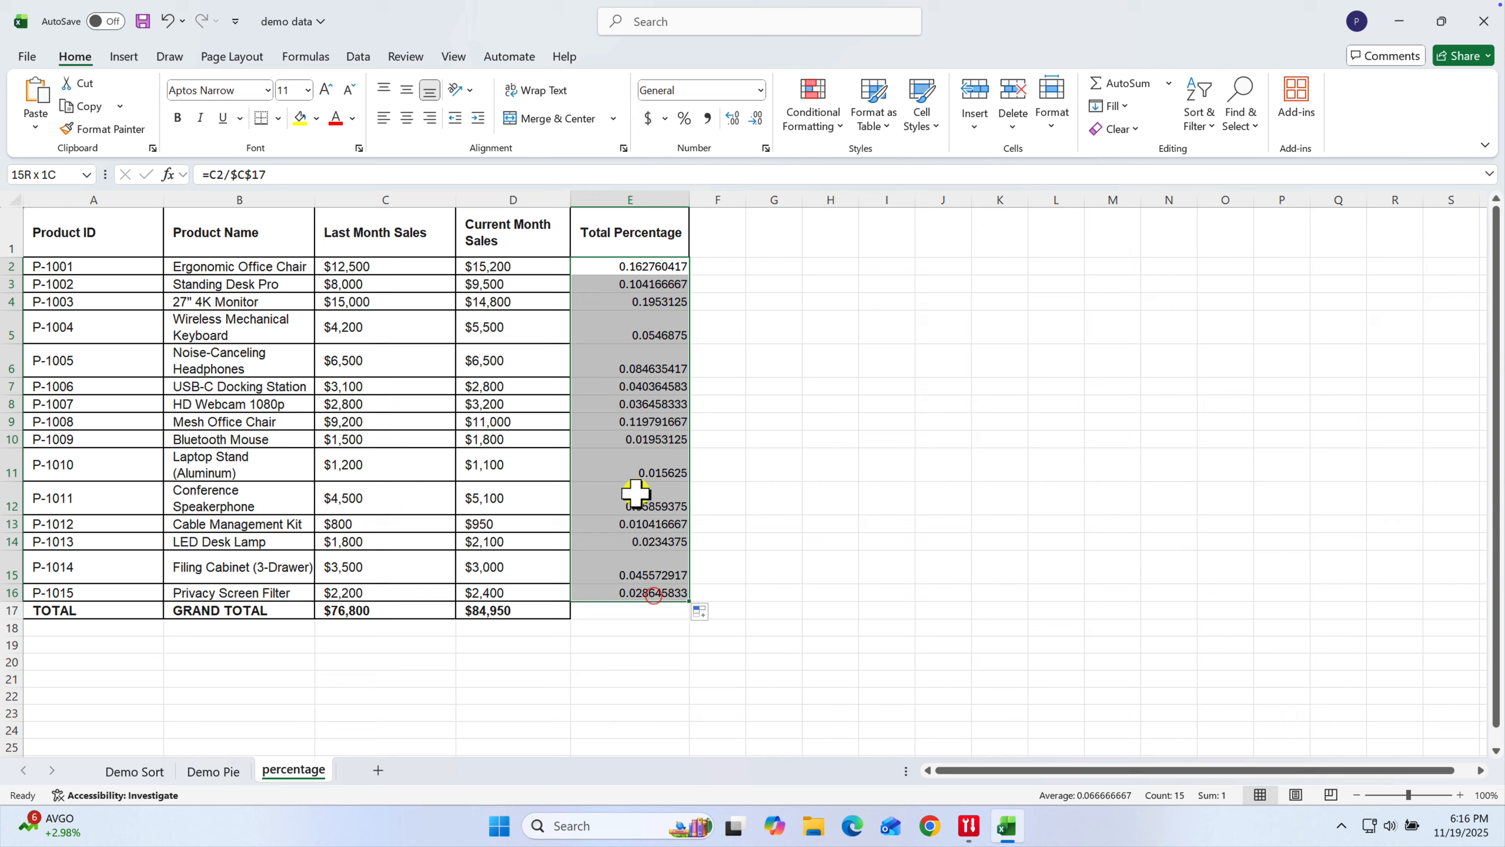
{"action": "right_click", "coordinate": [632, 467]}
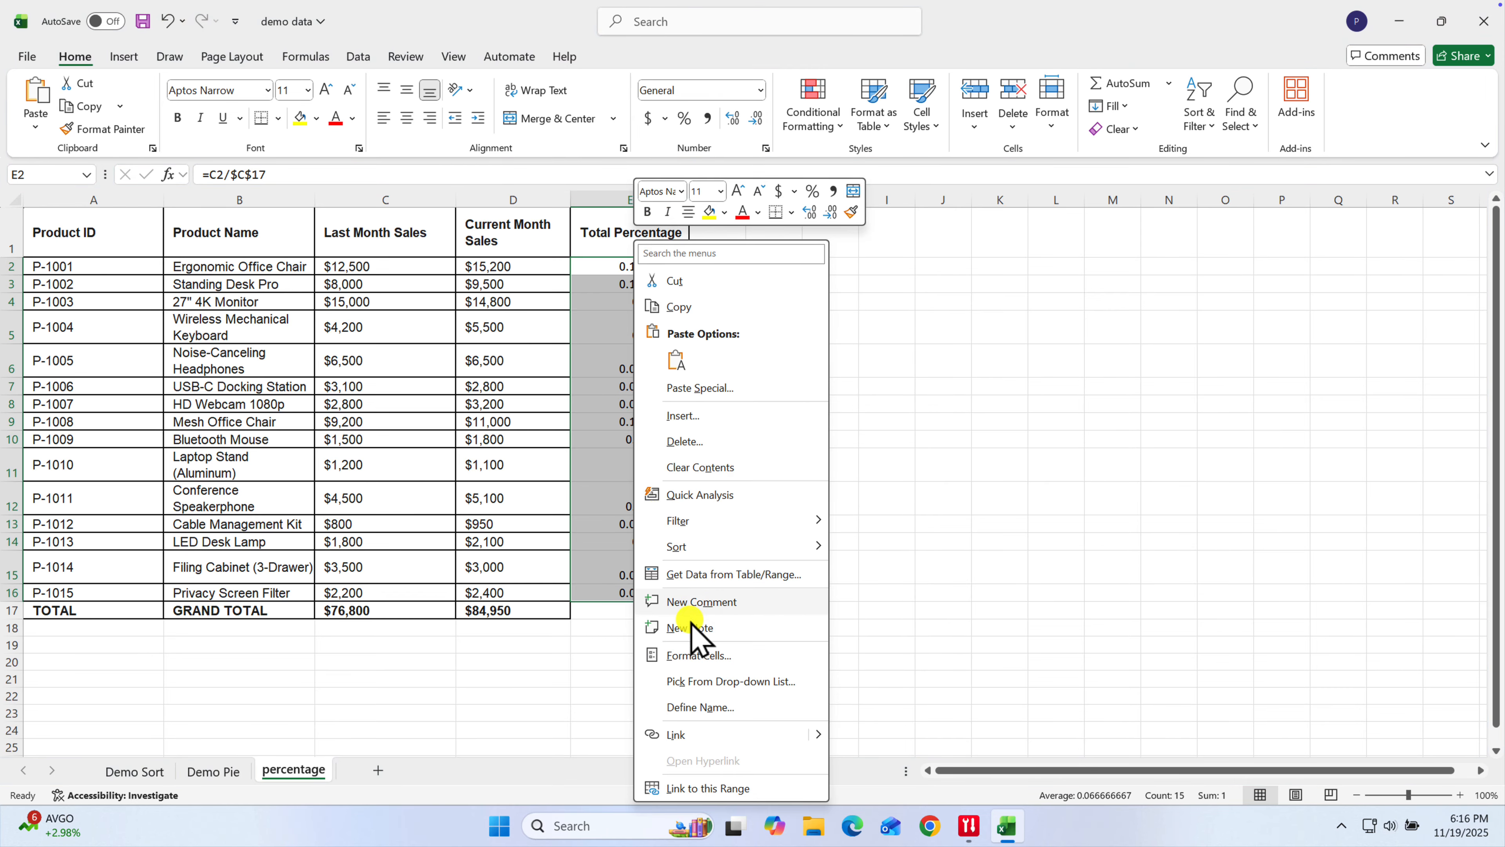
{"action": "left_click", "coordinate": [709, 653]}
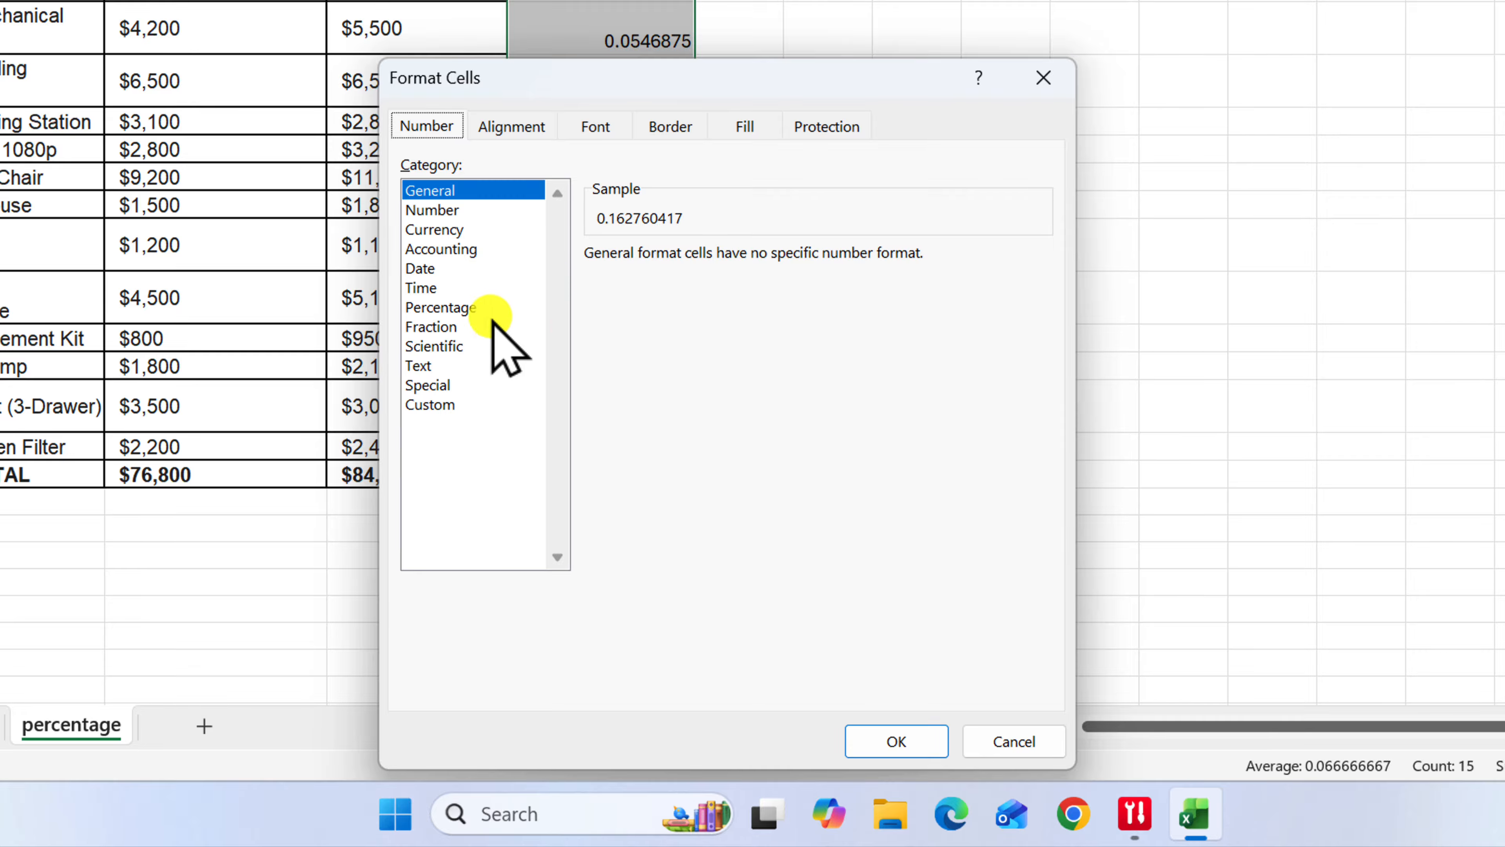
{"action": "left_click", "coordinate": [441, 308]}
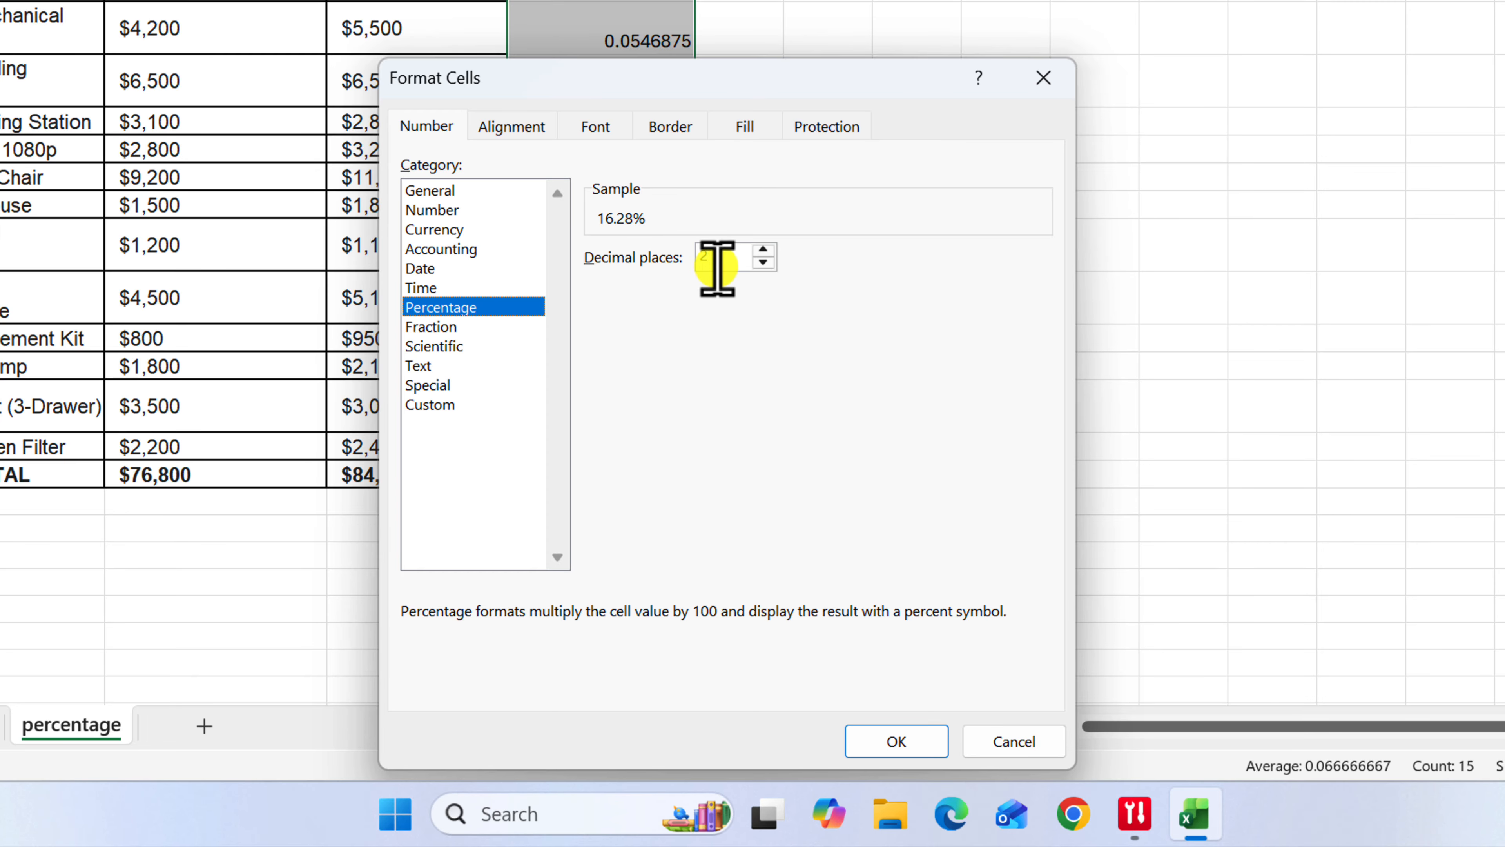
{"action": "left_click", "coordinate": [896, 741]}
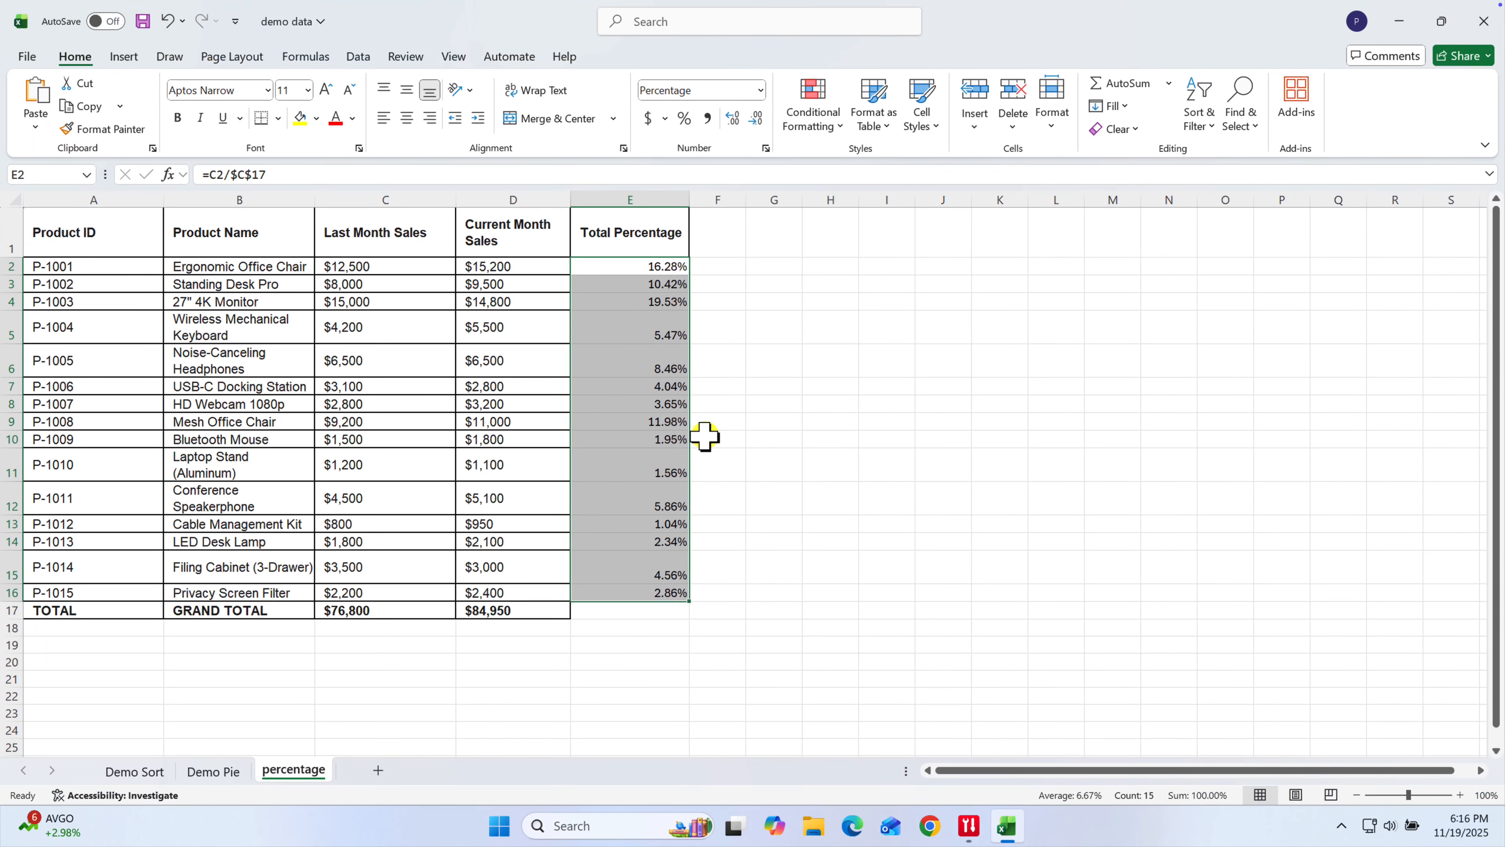
Step: Apply All Borders to the Total Percentage cells E2:E17
{"action": "left_click", "coordinate": [634, 593]}
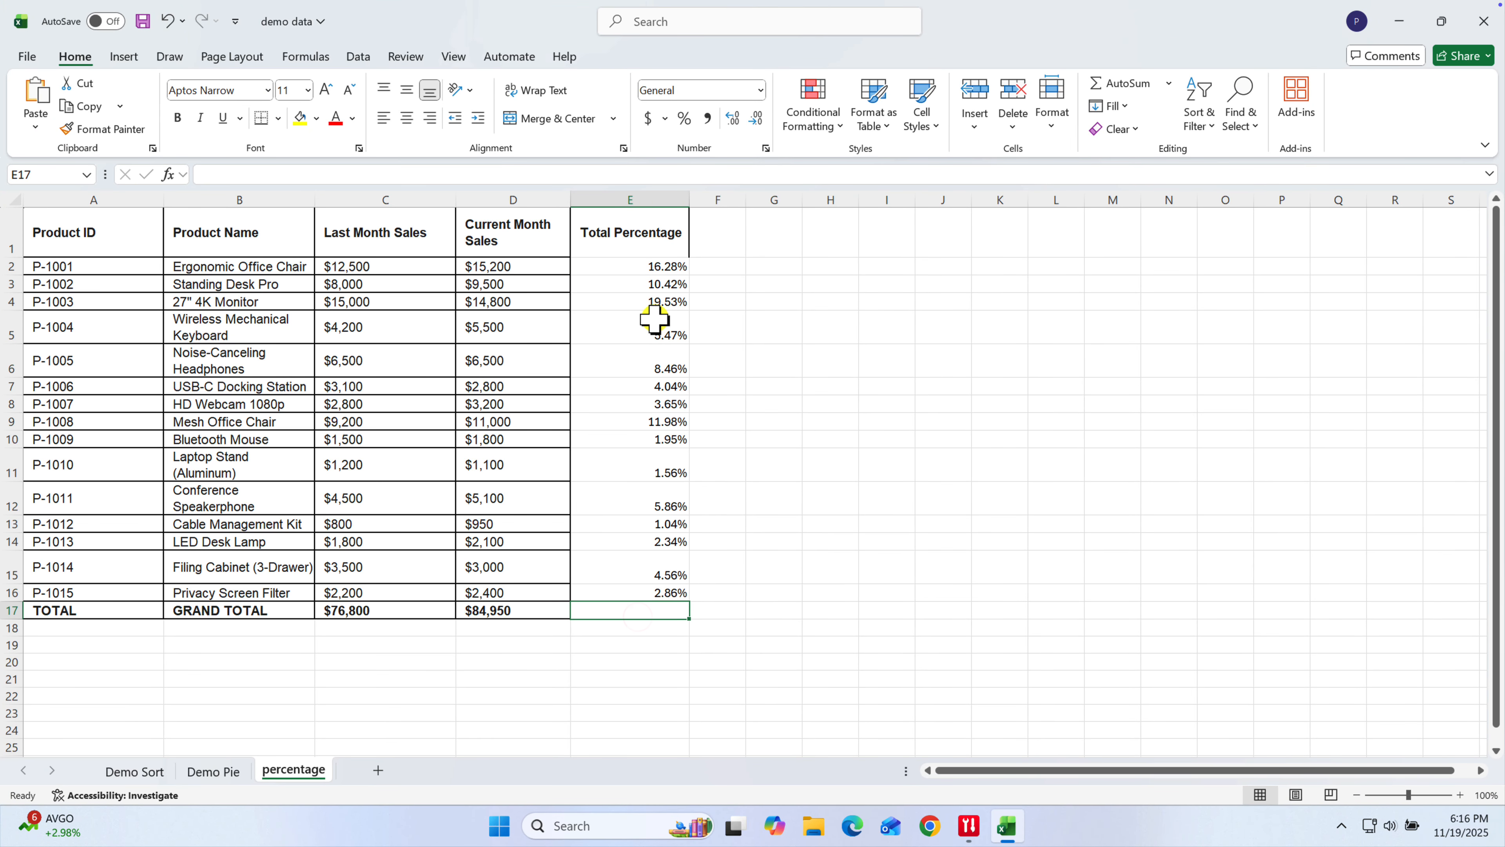
{"action": "left_click", "coordinate": [648, 267]}
{"action": "left_click", "coordinate": [652, 615], "text": "shift"}
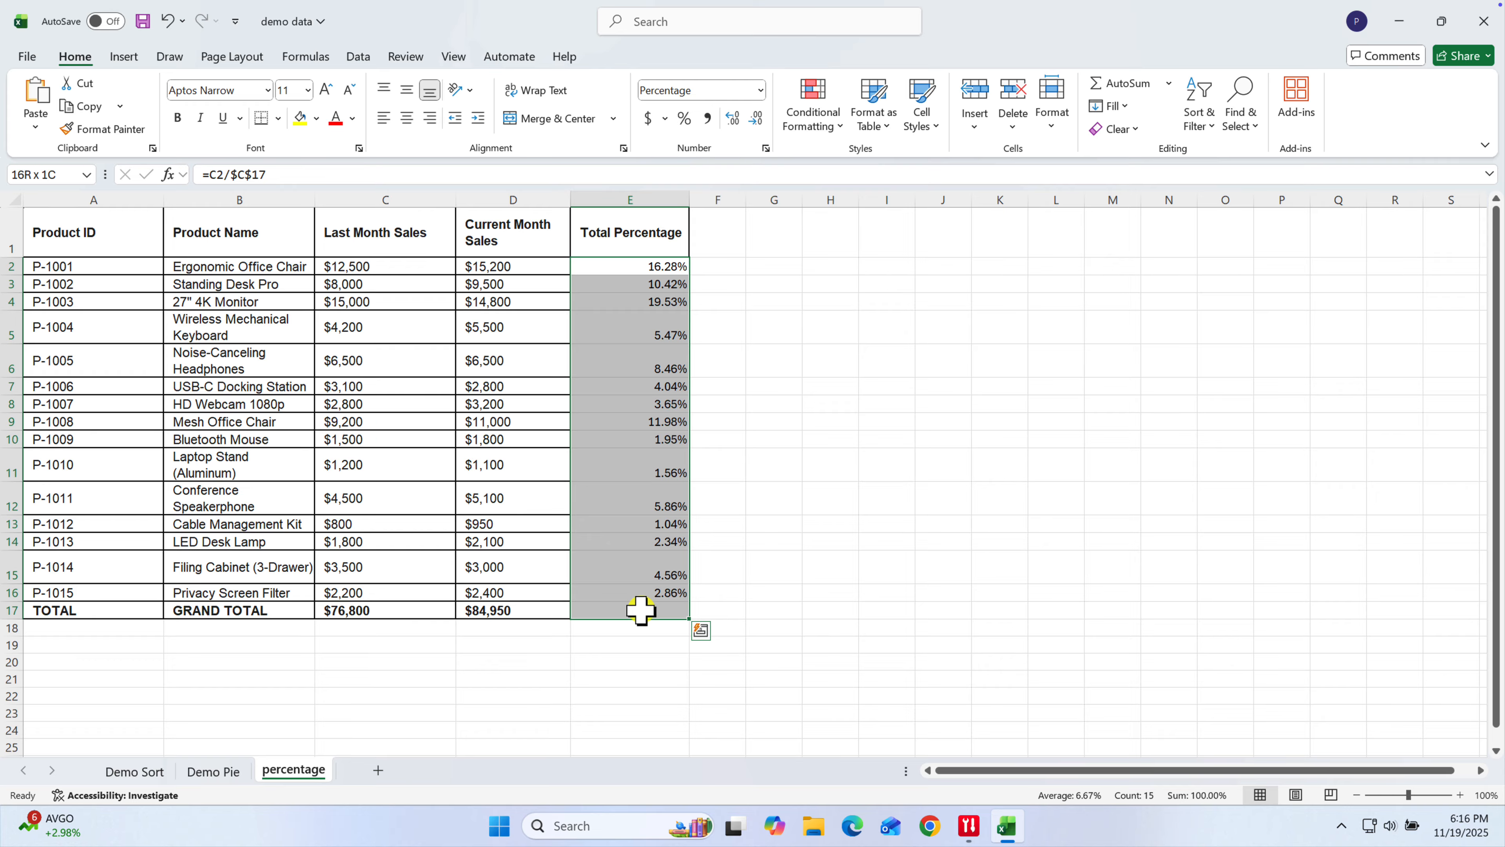
{"action": "left_click", "coordinate": [280, 117]}
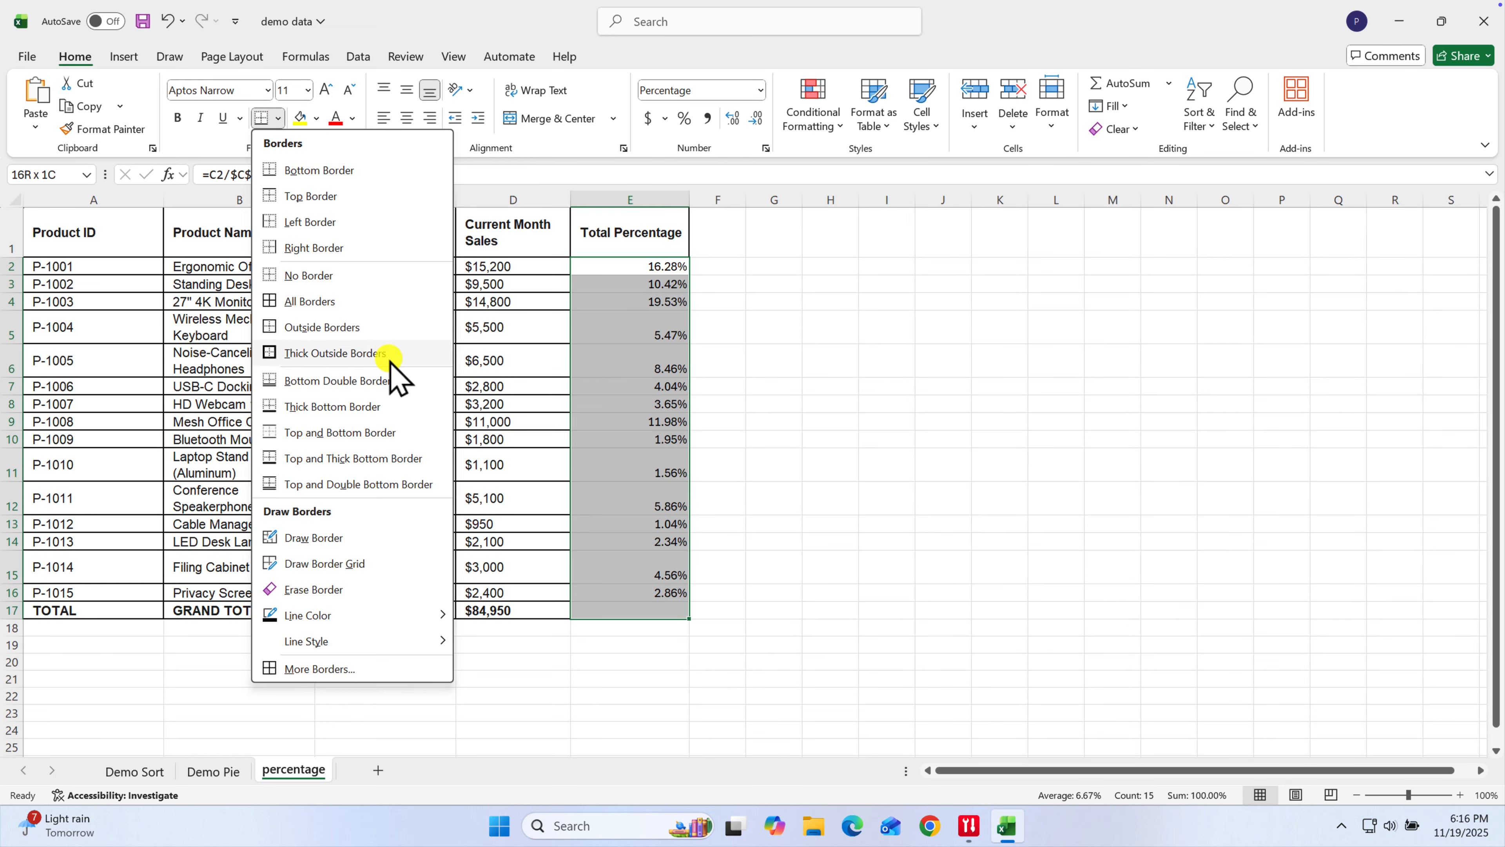
{"action": "left_click", "coordinate": [332, 304]}
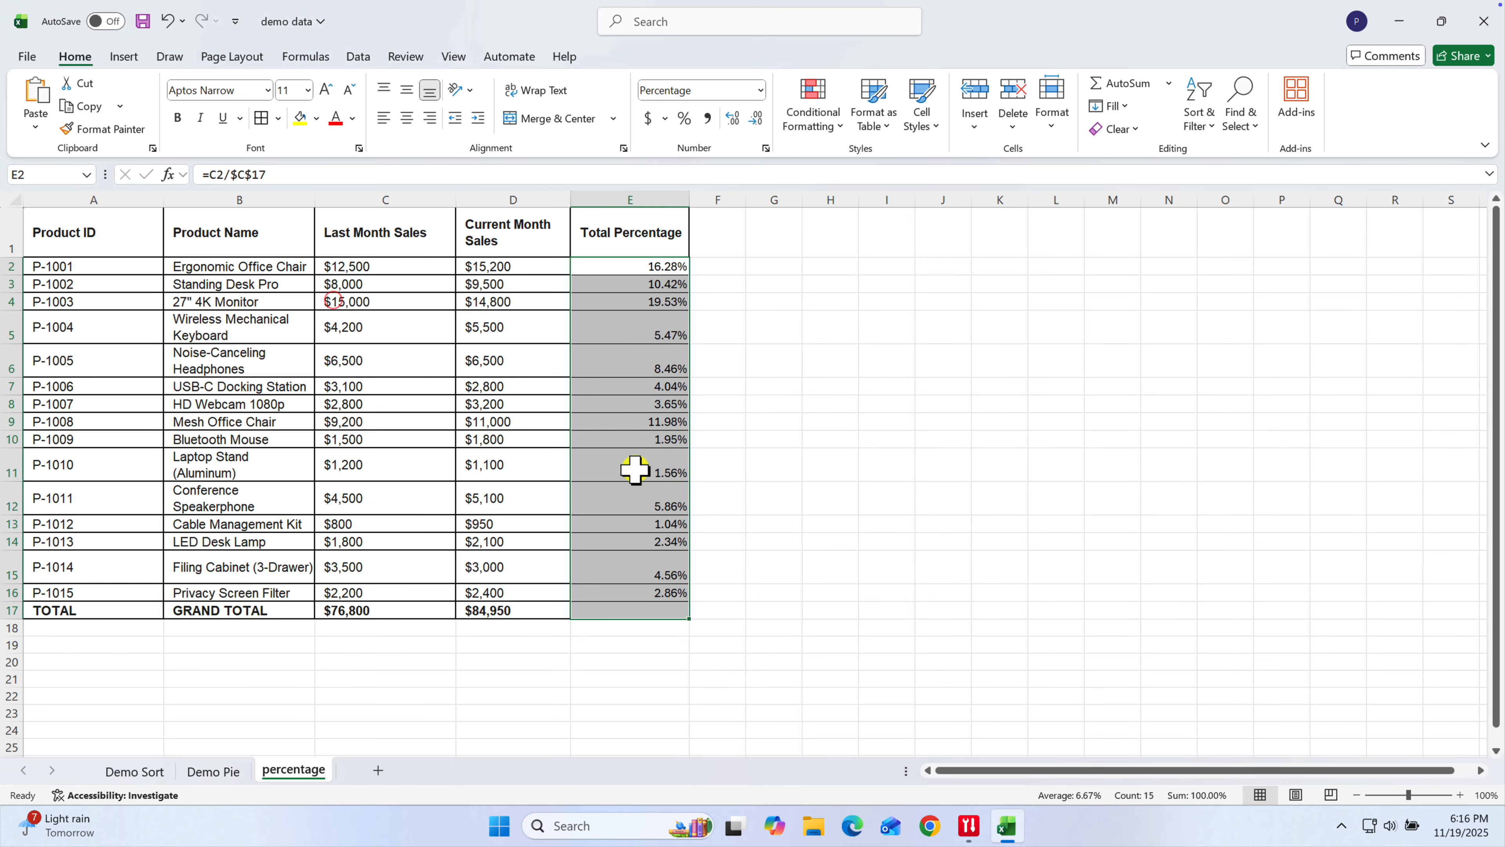
{"action": "left_click", "coordinate": [661, 506]}
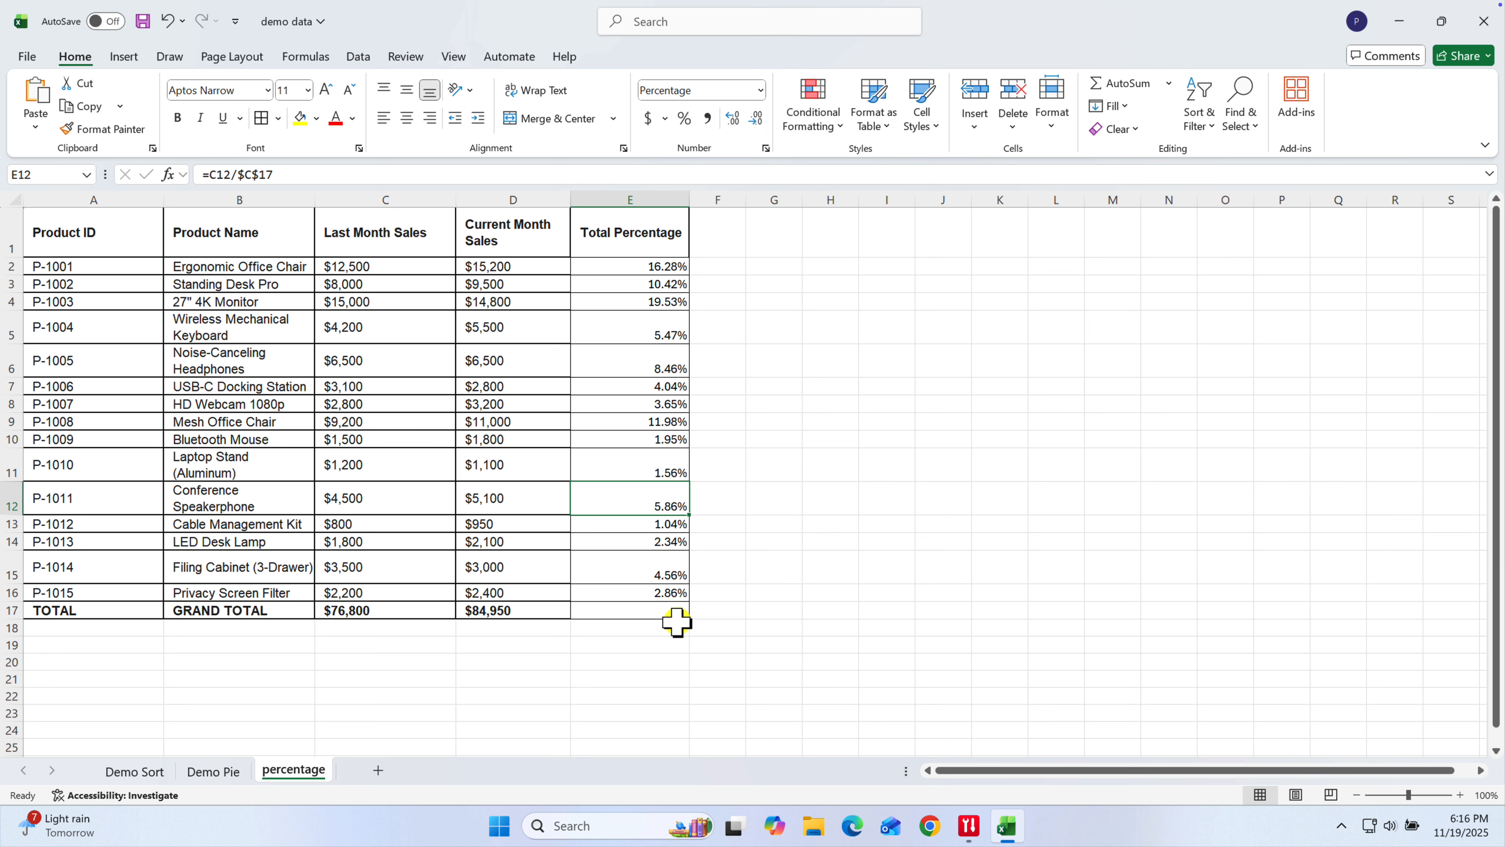
Step: Add a "Change" header in cell F1 and widen column F so the word fits on one line
{"action": "left_click", "coordinate": [726, 233]}
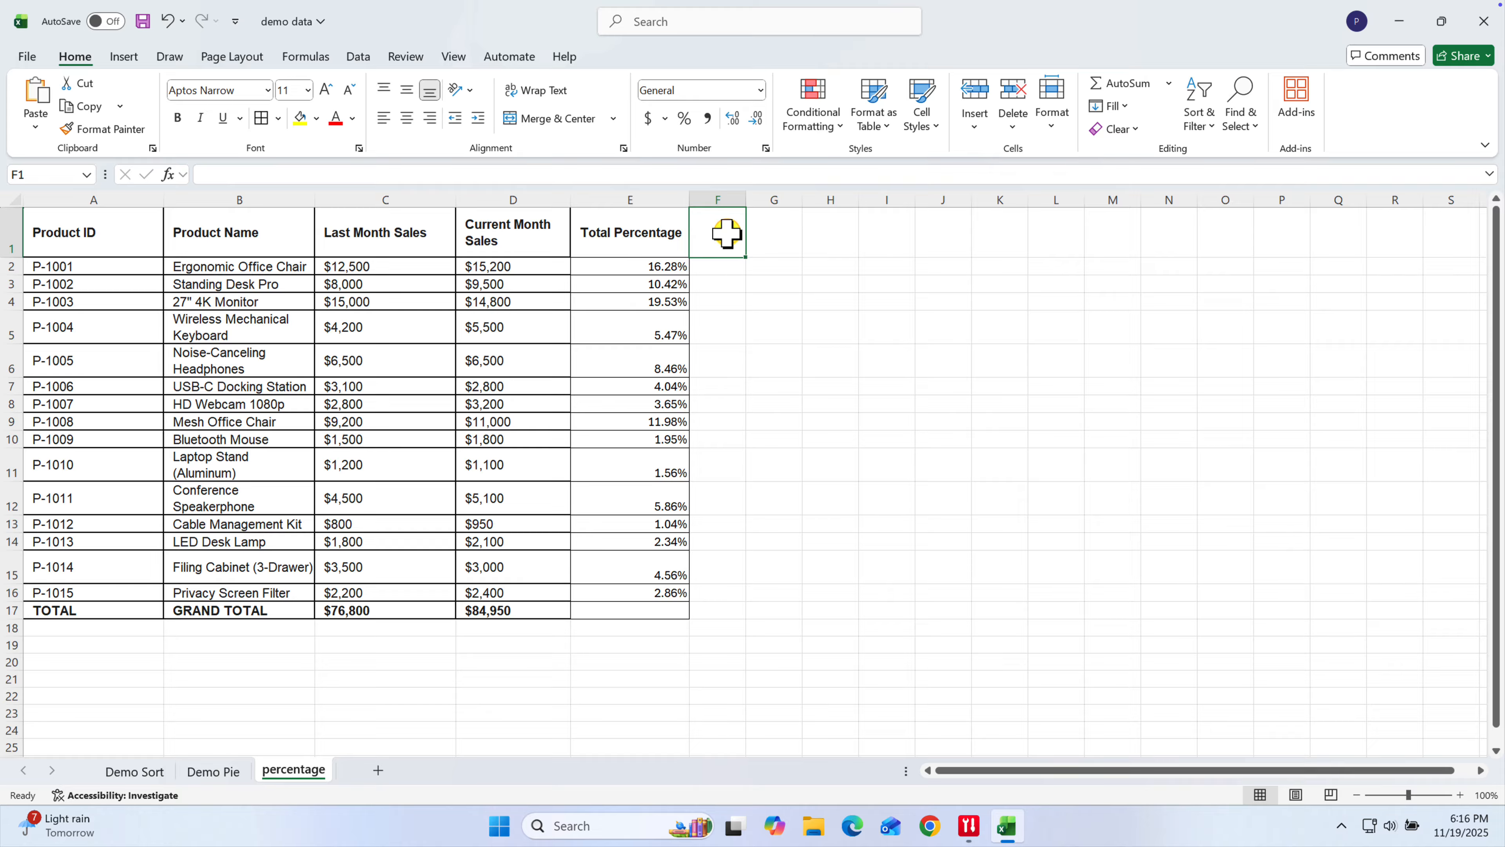
{"action": "type", "text": "Change"}
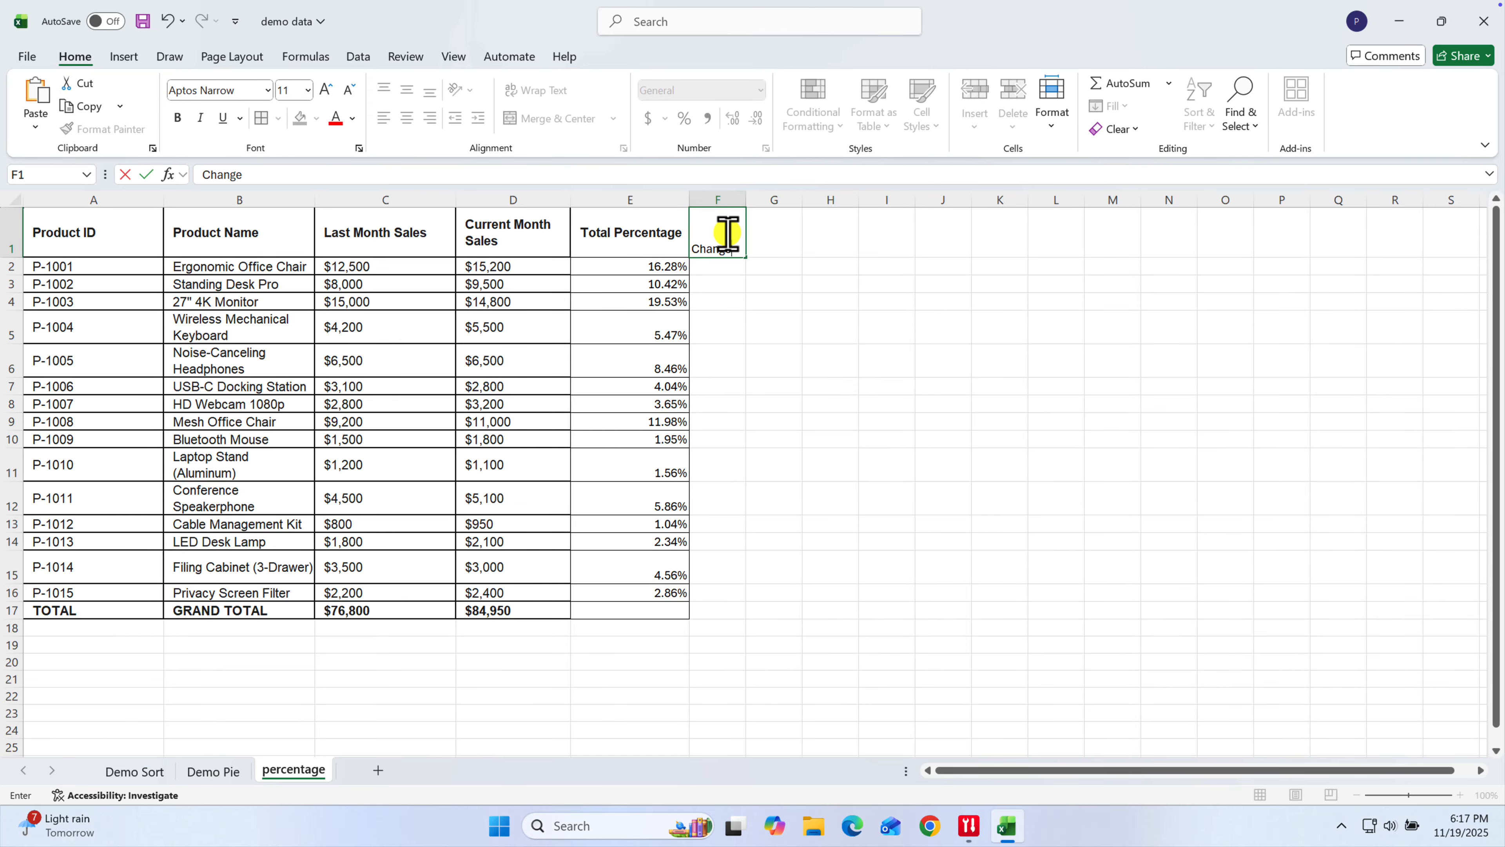
{"action": "key", "text": "Return"}
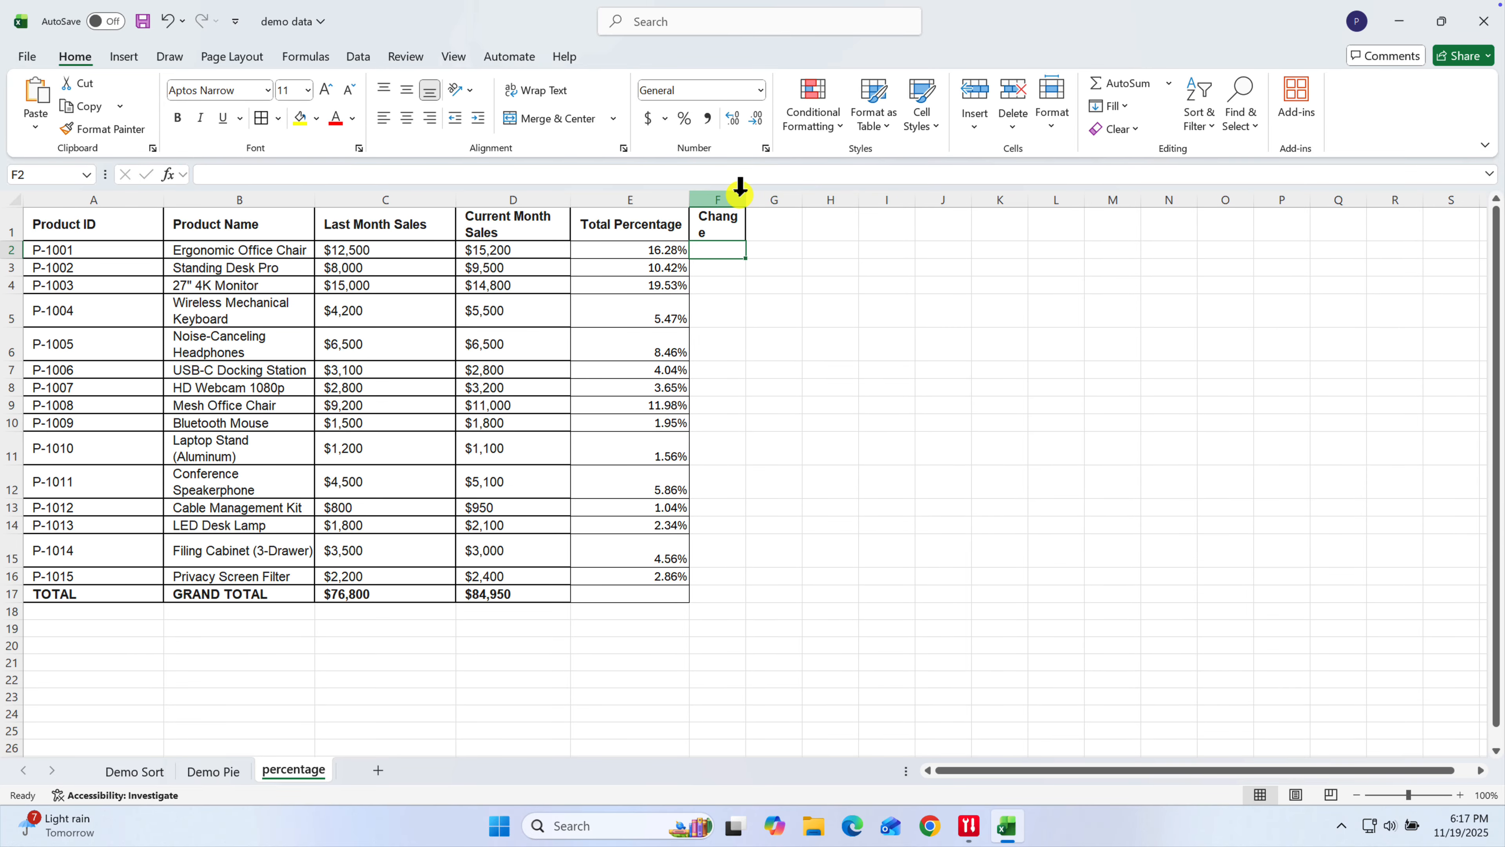
{"action": "left_click_drag", "start_coordinate": [745, 201], "coordinate": [772, 201]}
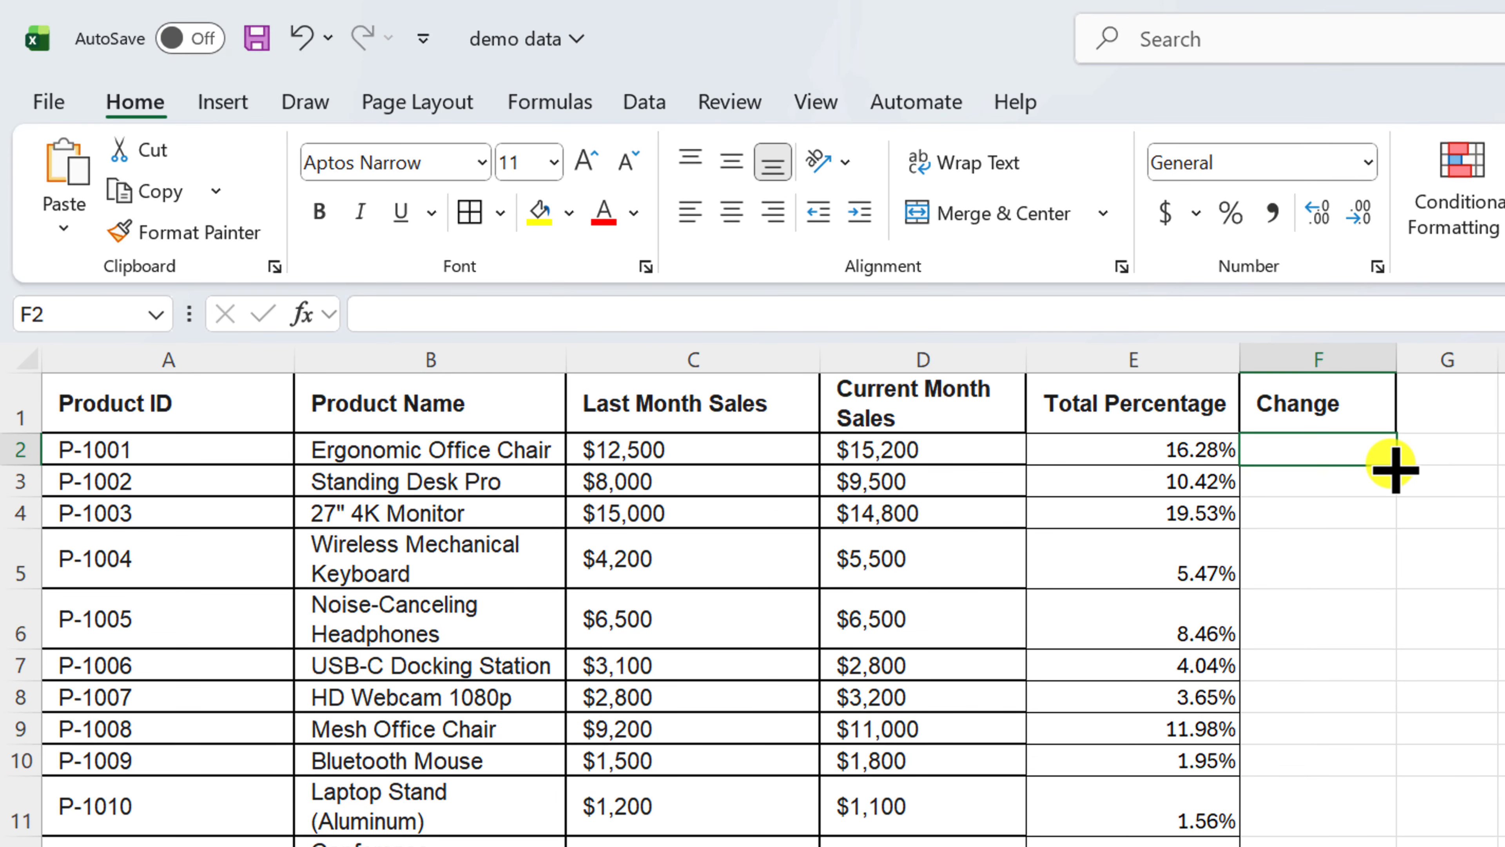
Step: Enter the formula =(D2-C2)/C2 in cell F2 to calculate the first product's month-over-month change
{"action": "left_click", "coordinate": [1223, 300]}
{"action": "type", "text": "="}
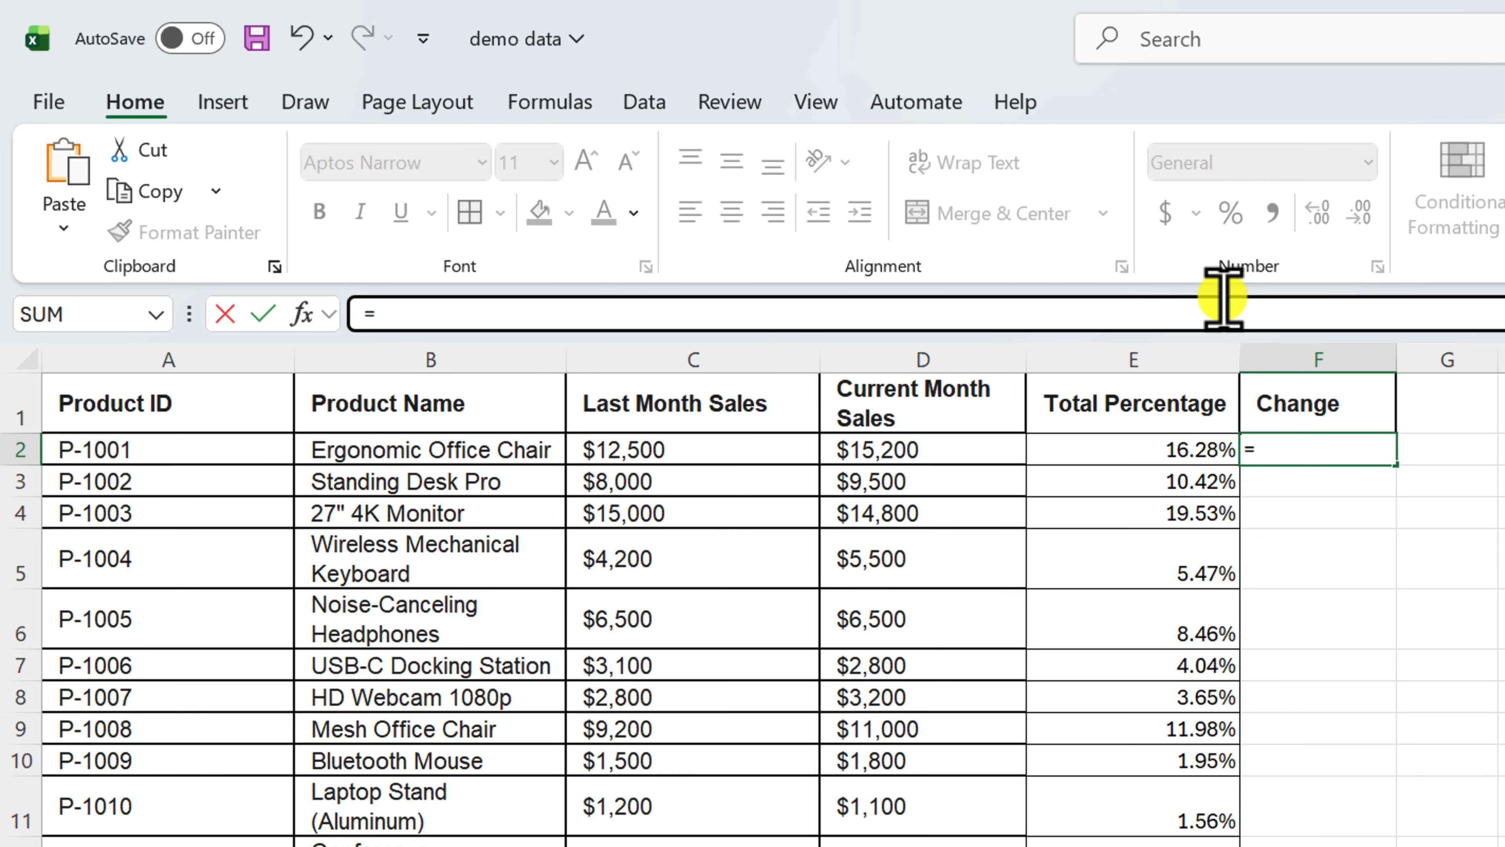
{"action": "type", "text": "("}
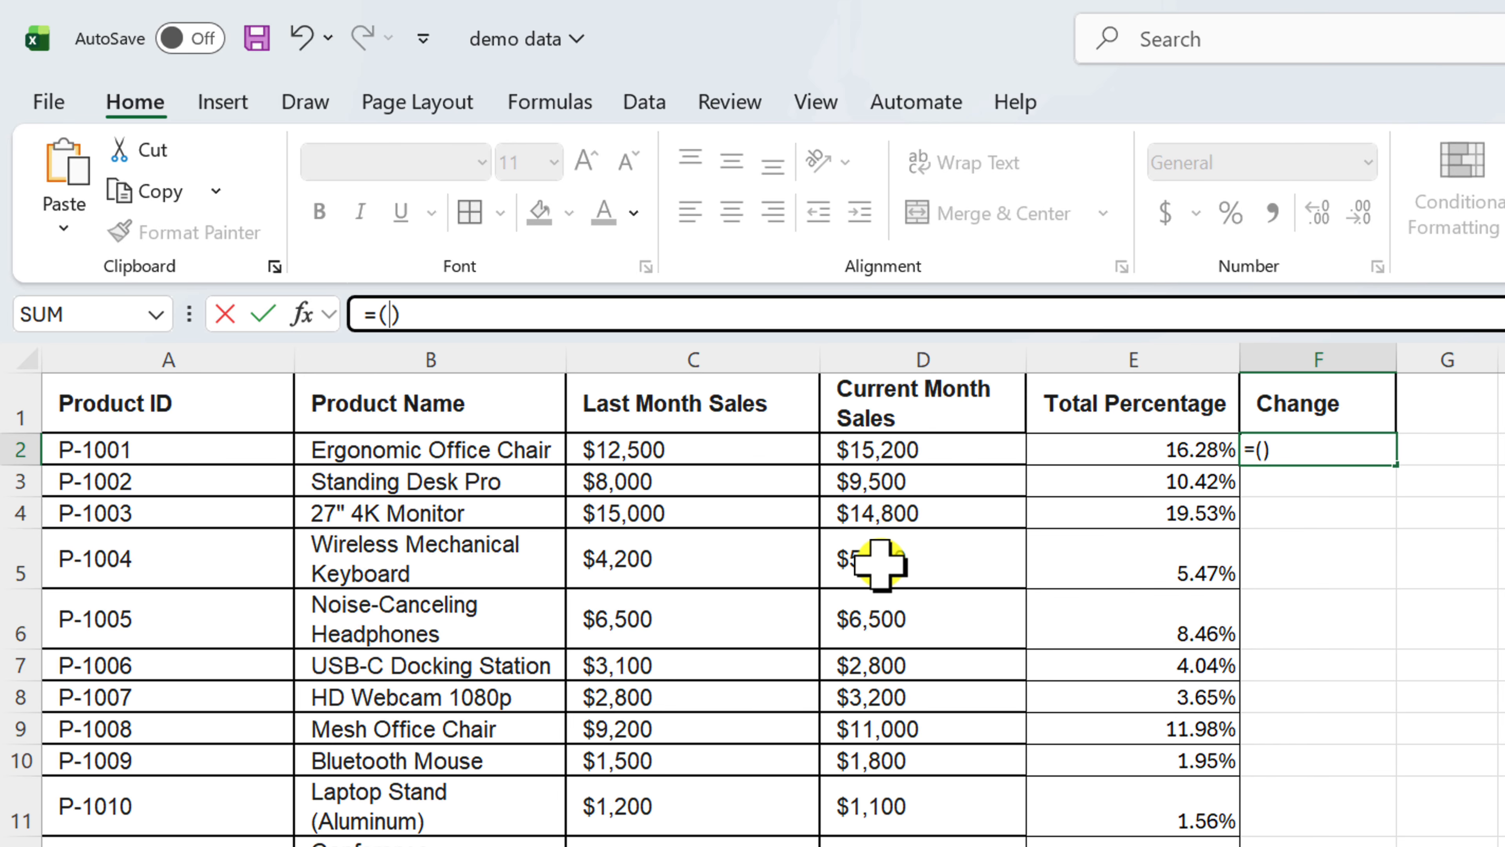
{"action": "left_click", "coordinate": [930, 448]}
{"action": "type", "text": "-"}
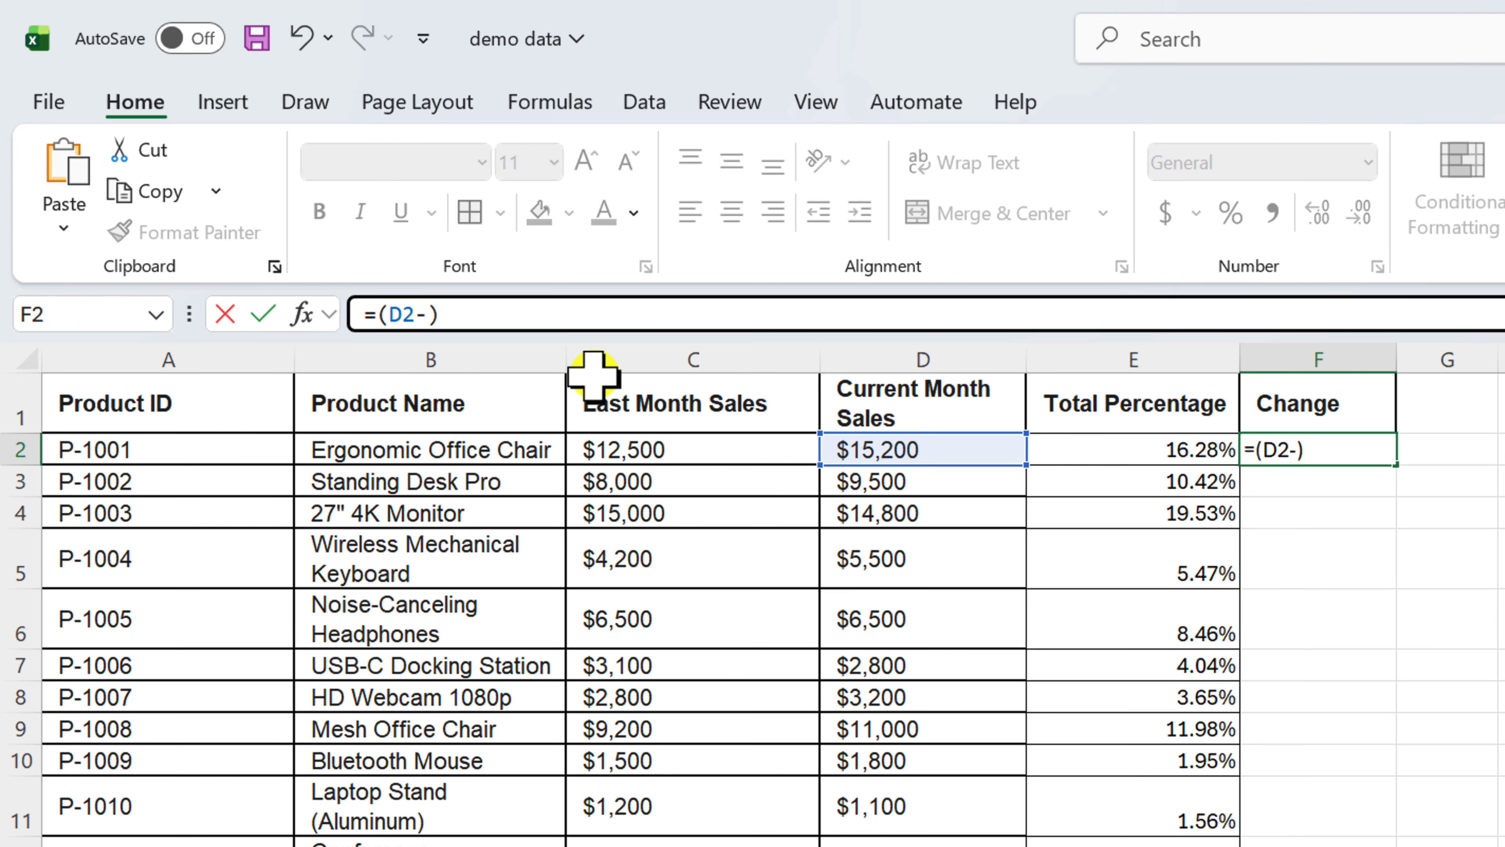
{"action": "left_click", "coordinate": [670, 453]}
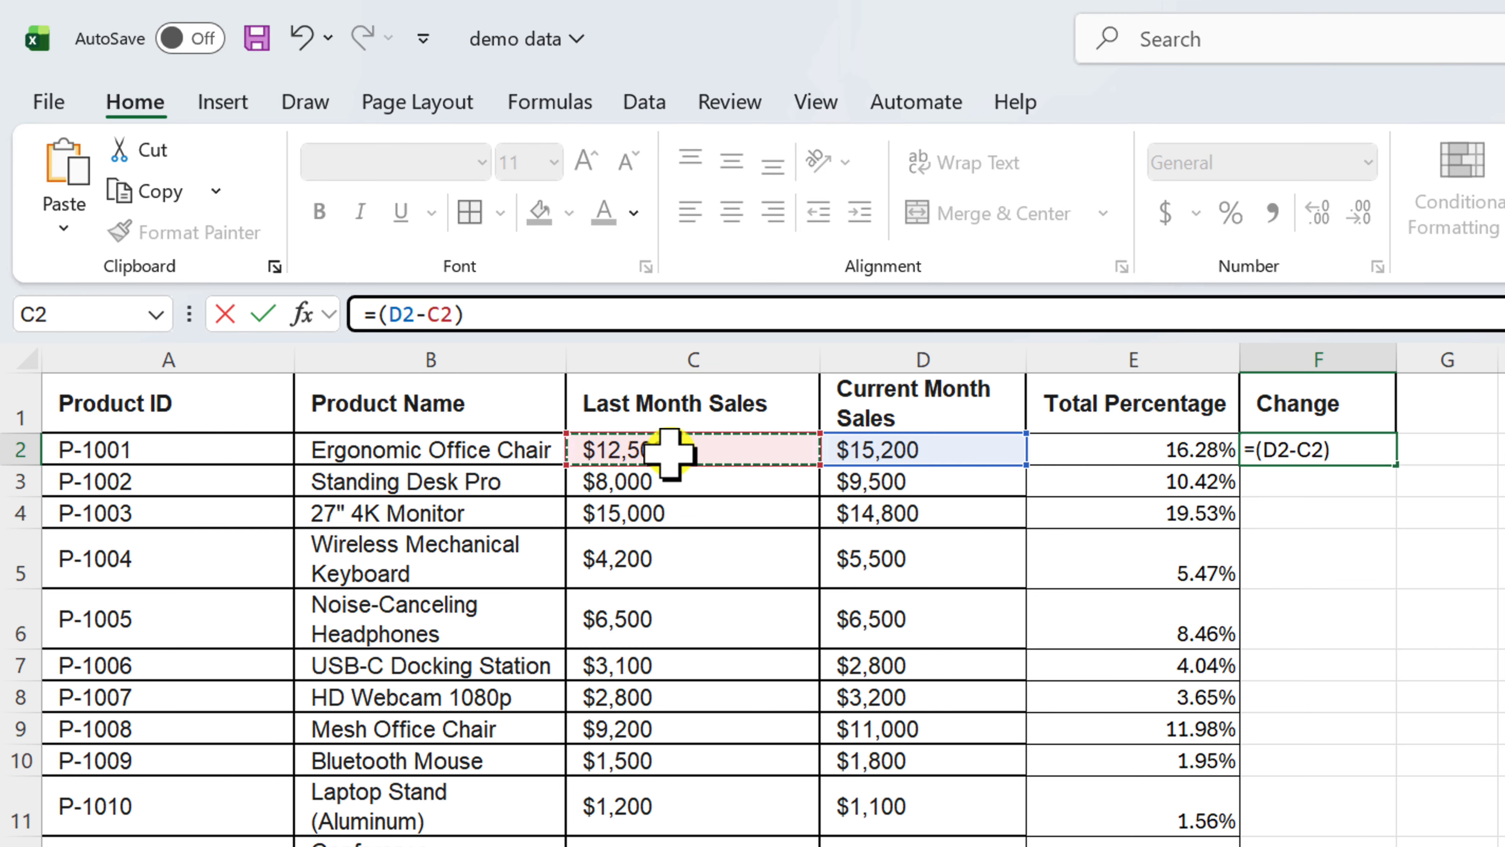
{"action": "left_click", "coordinate": [584, 321]}
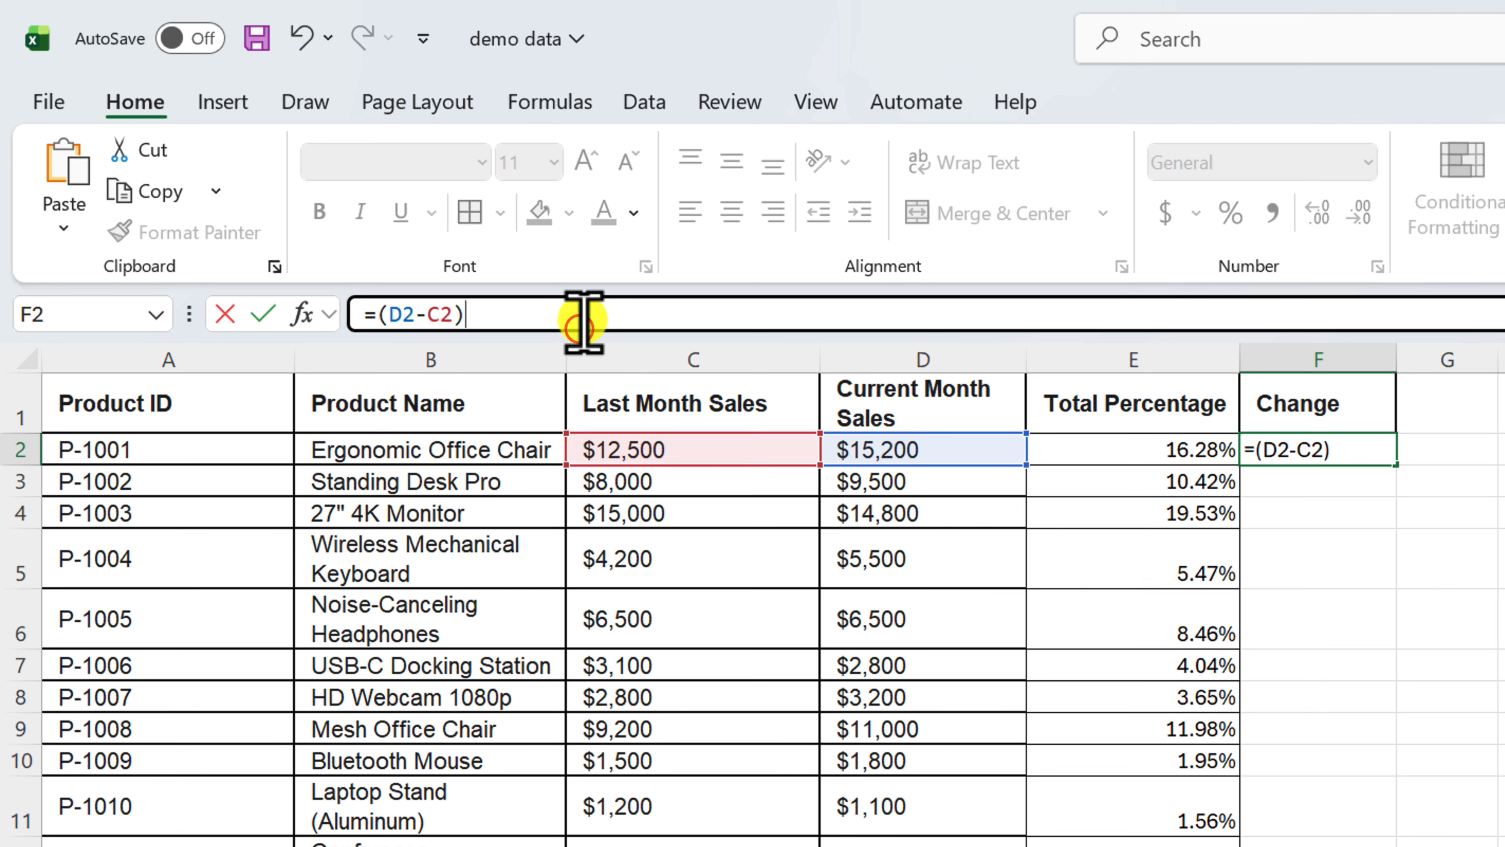
{"action": "type", "text": "C2"}
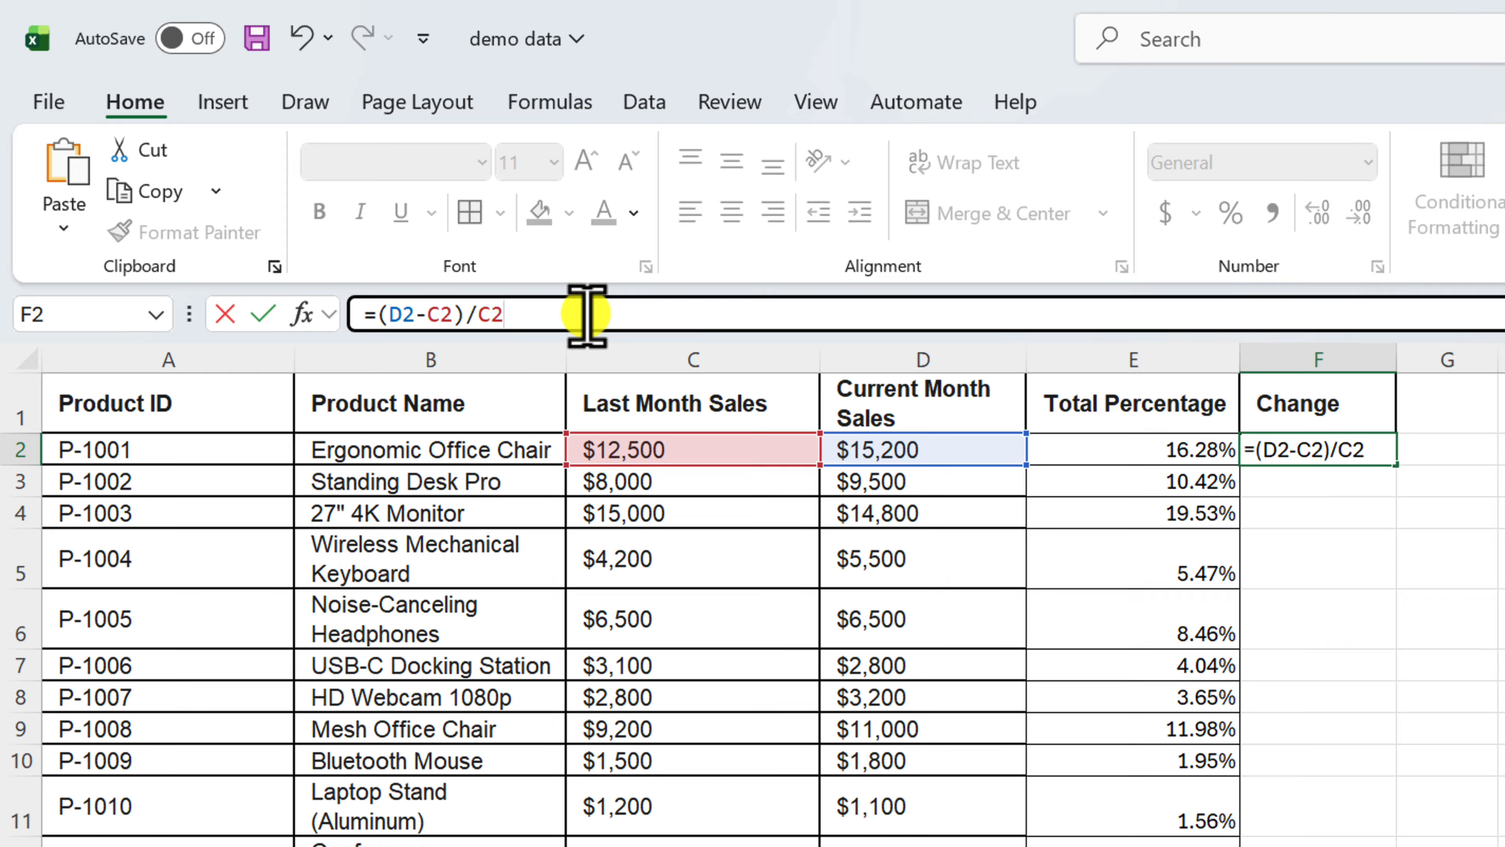
{"action": "key", "text": "Return"}
Step: Apply the percent style to F2 and fill its formula down the Change column through row 16
{"action": "key", "text": "Up"}
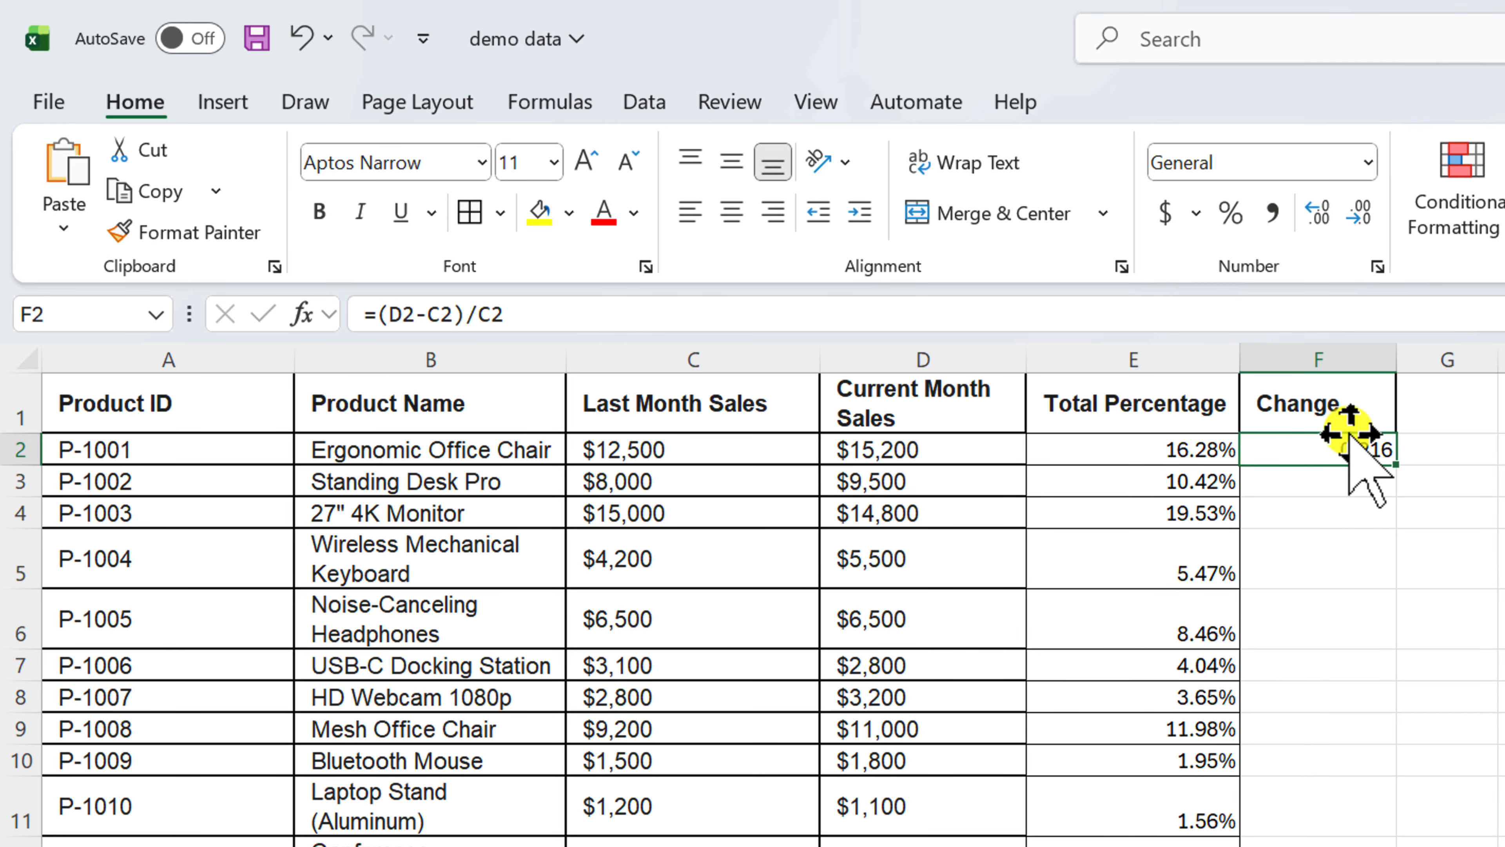
{"action": "left_click", "coordinate": [1227, 214]}
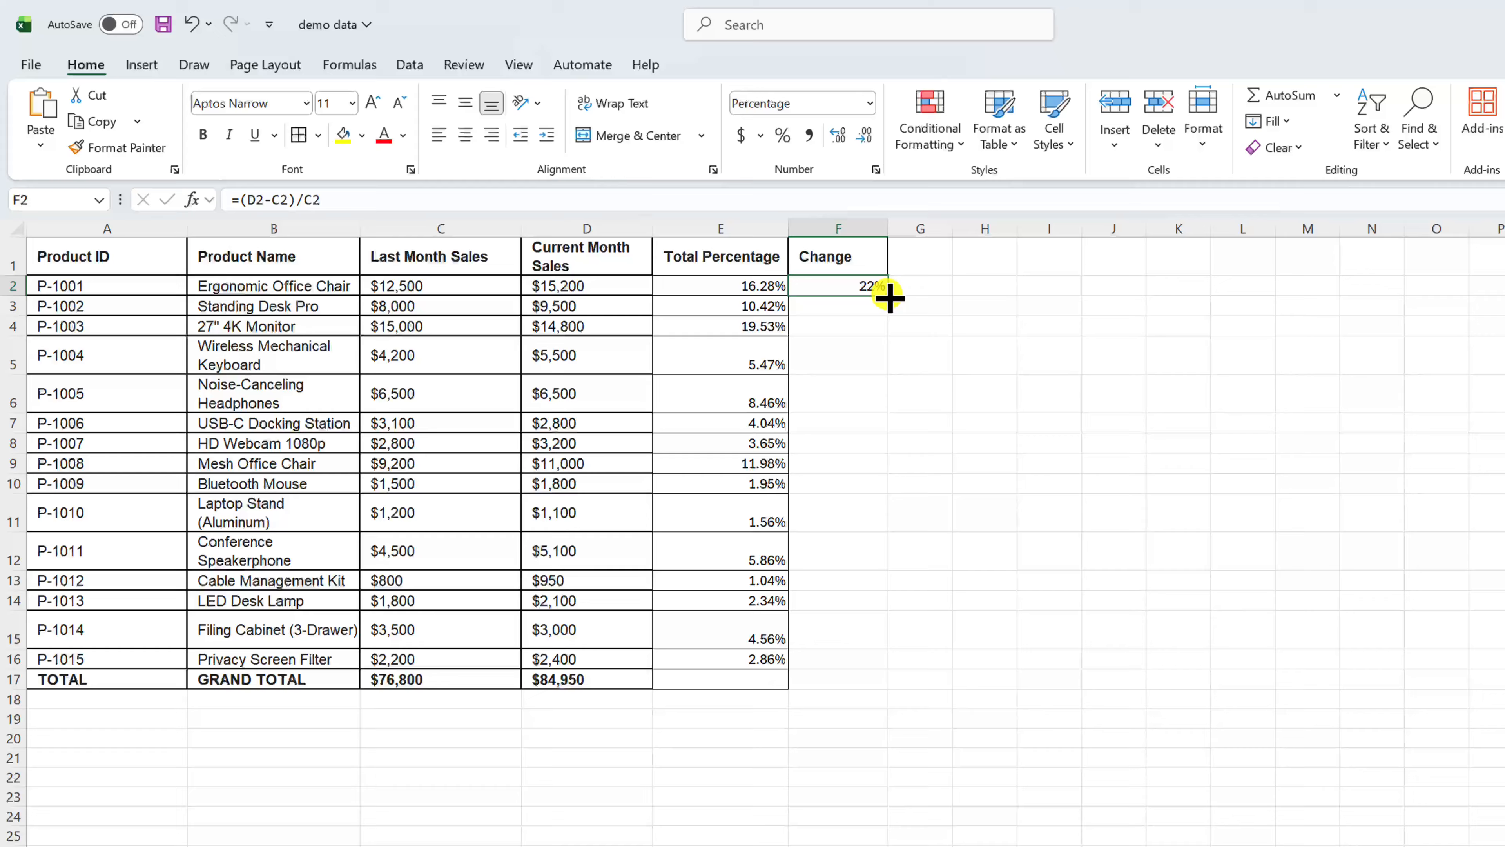
{"action": "left_click_drag", "start_coordinate": [1395, 465], "coordinate": [1384, 846]}
{"action": "left_click_drag", "start_coordinate": [769, 593], "coordinate": [767, 592]}
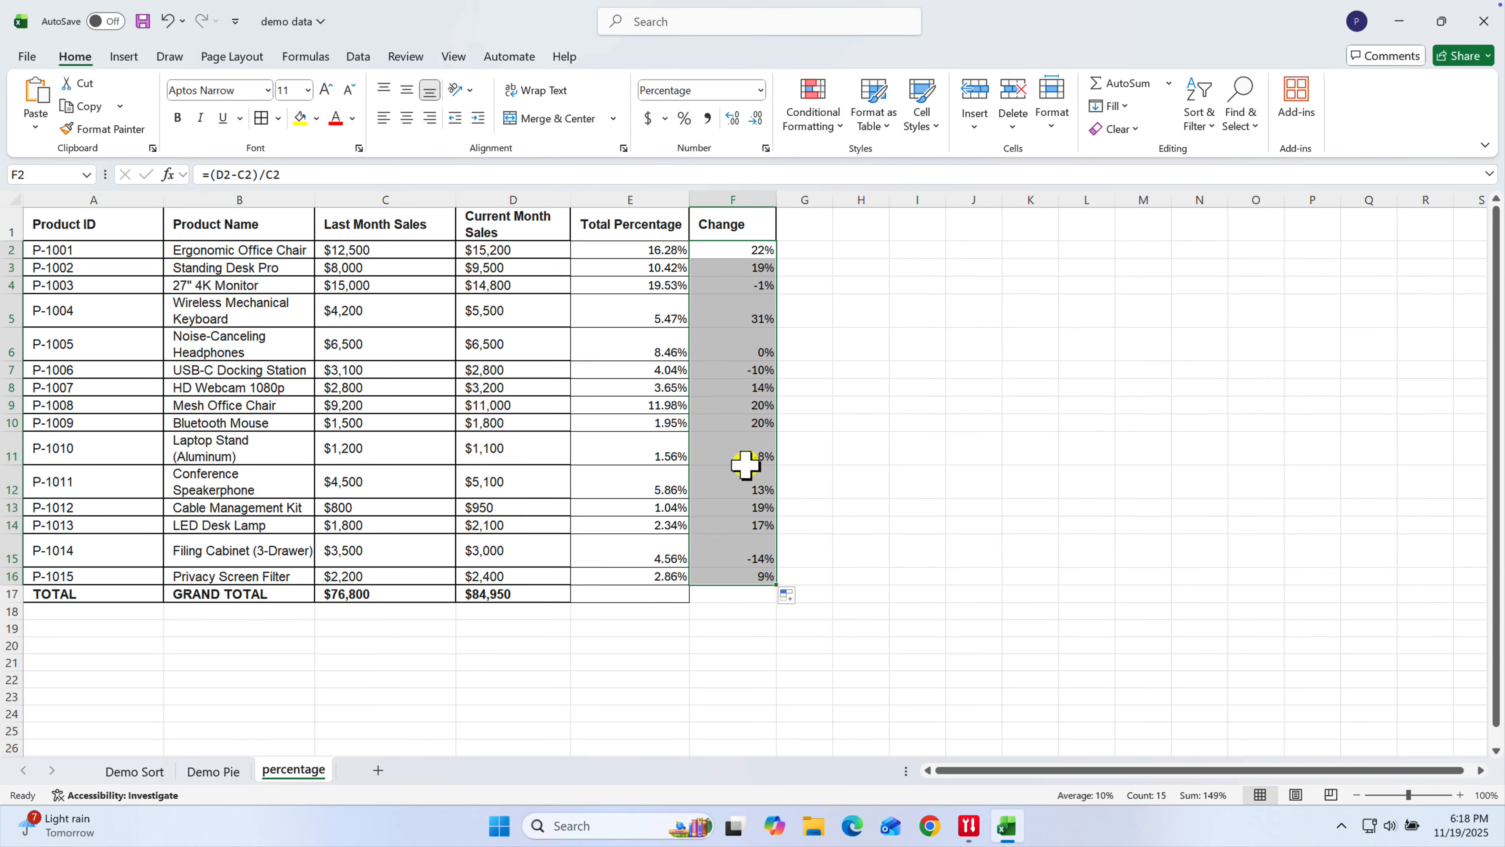
Step: Format the Change values in F2:F16 as Percentage with two decimal places
{"action": "right_click", "coordinate": [748, 442]}
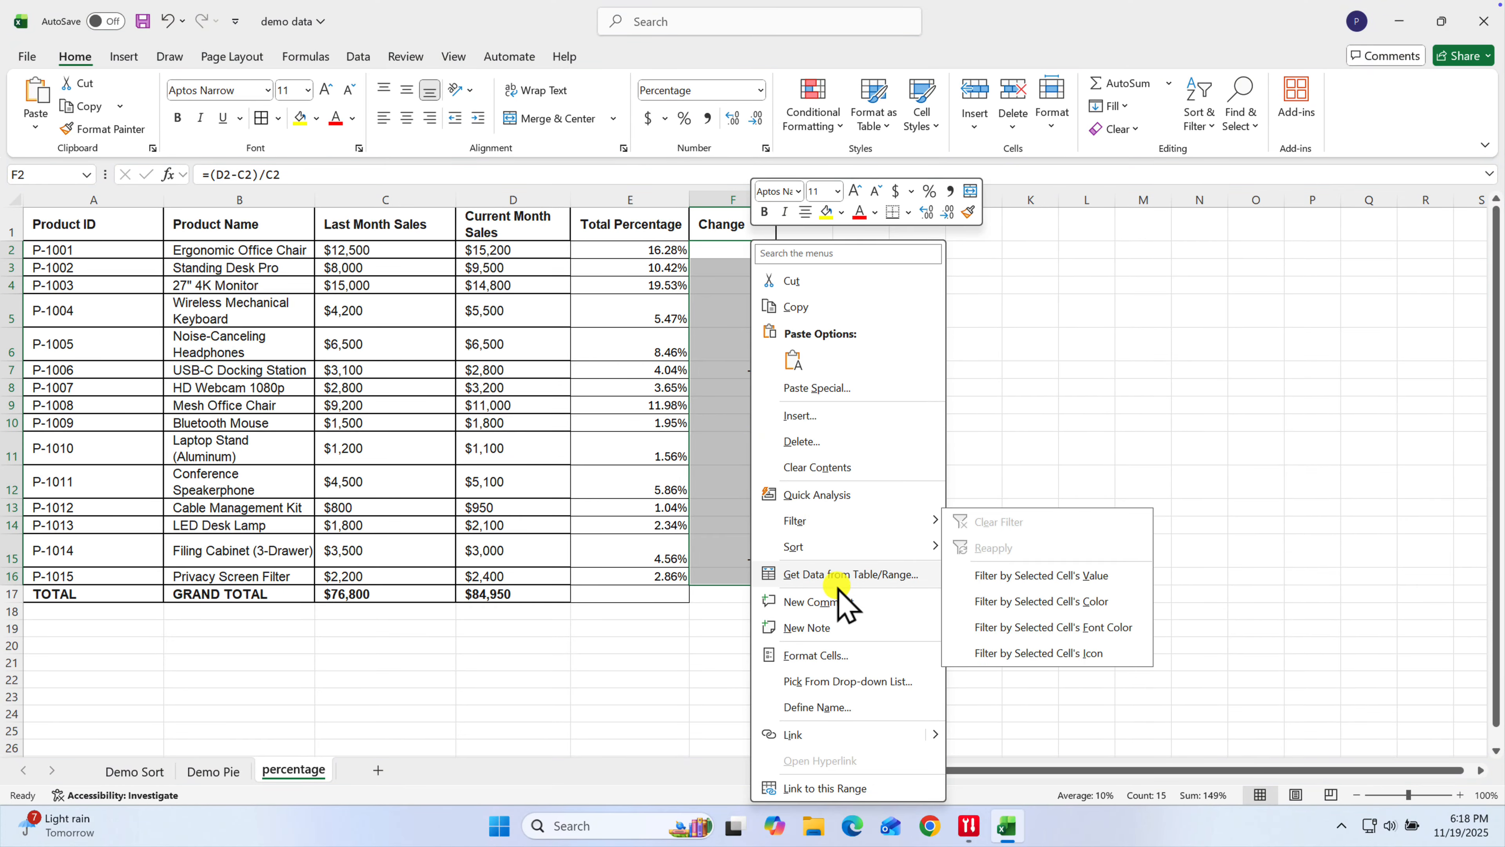
{"action": "left_click", "coordinate": [858, 655]}
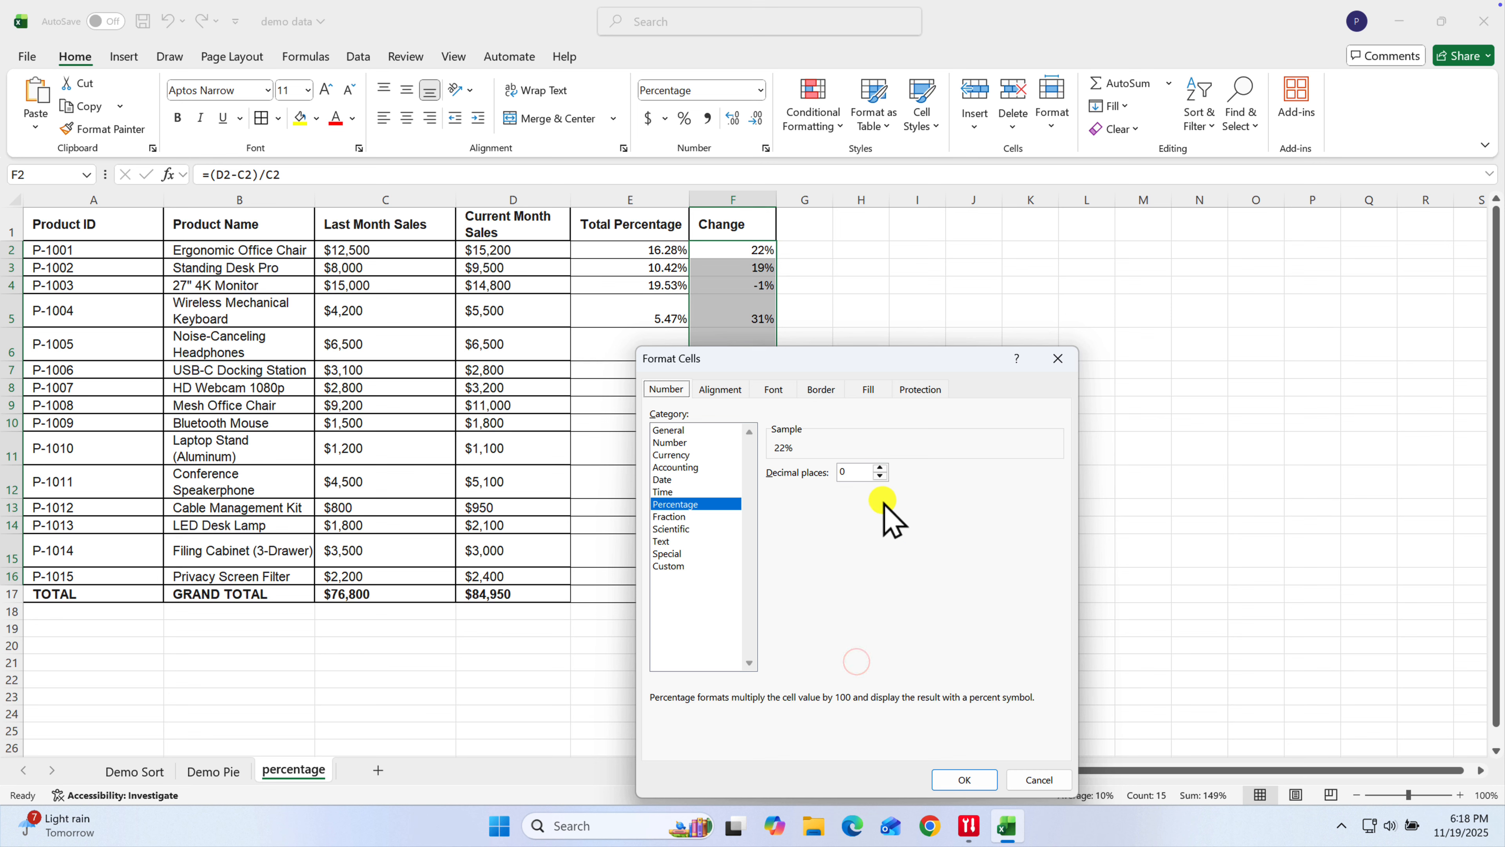
{"action": "left_click", "coordinate": [881, 467]}
{"action": "left_click", "coordinate": [881, 467]}
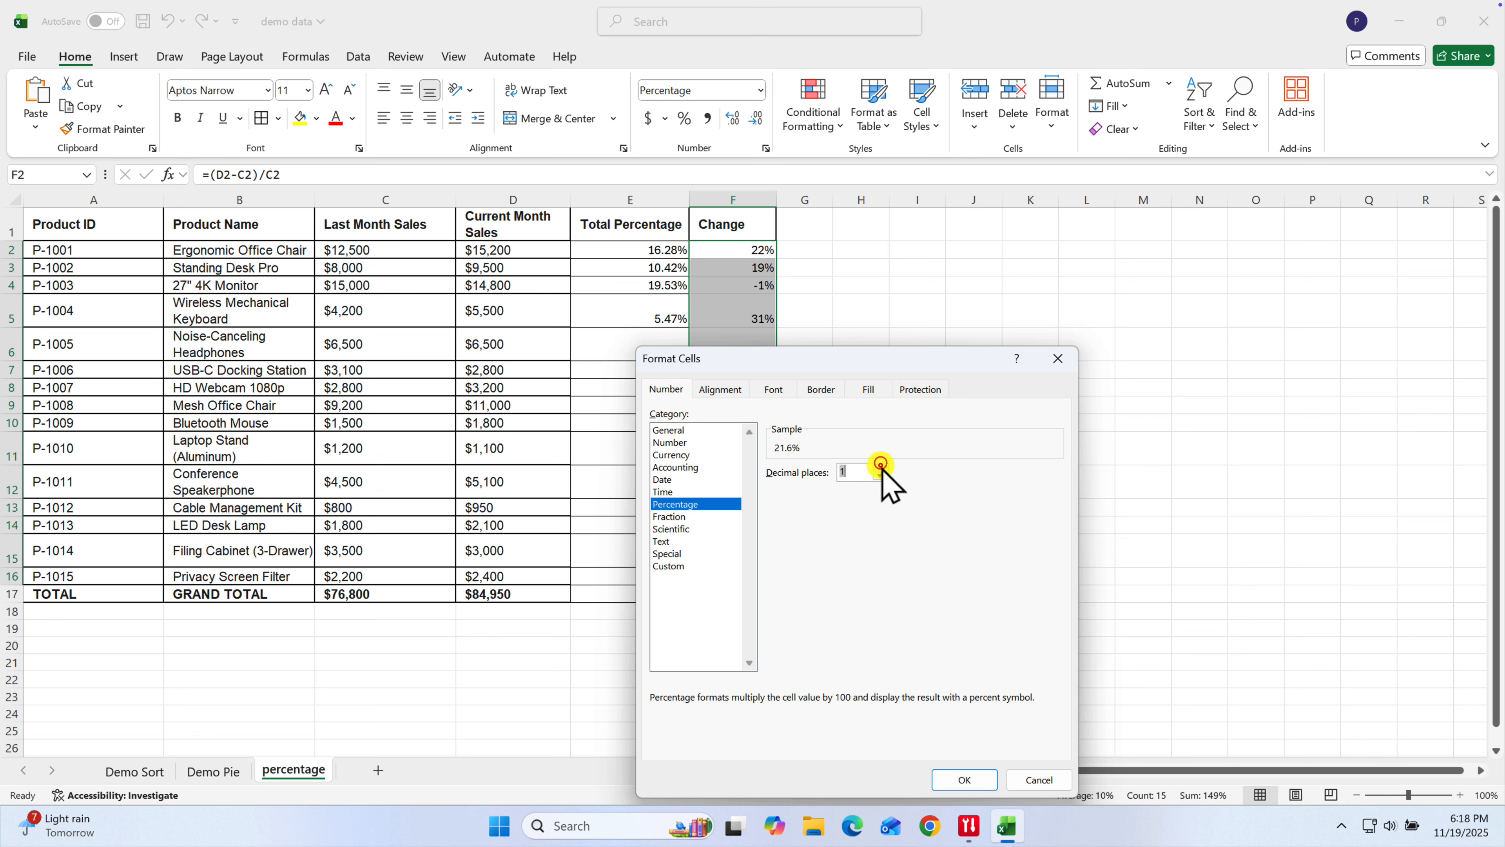
{"action": "left_click", "coordinate": [965, 780]}
{"action": "left_click", "coordinate": [813, 398]}
{"action": "left_click", "coordinate": [770, 417]}
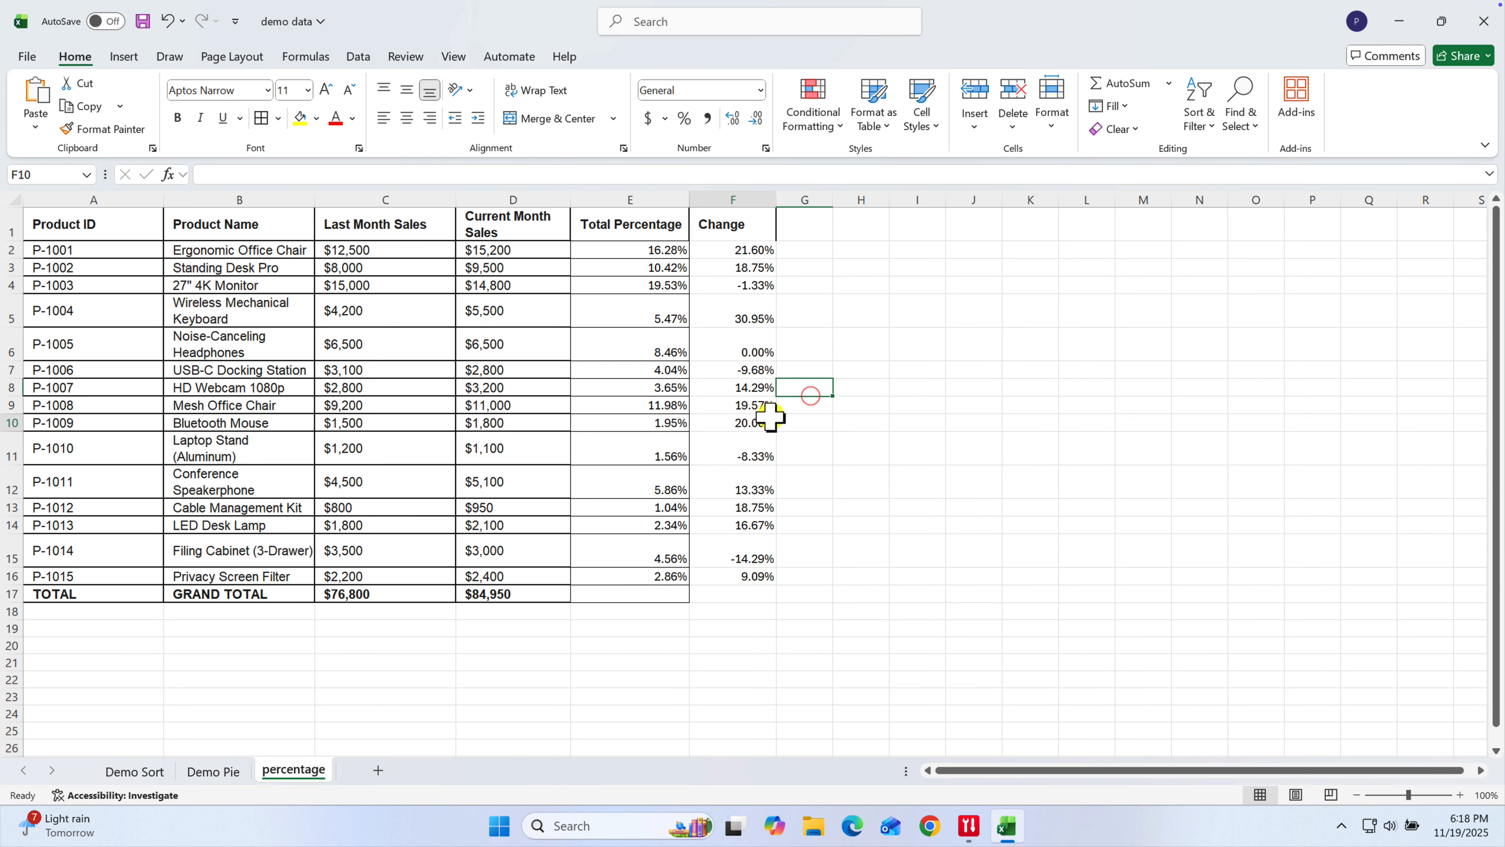
{"action": "left_click", "coordinate": [735, 320]}
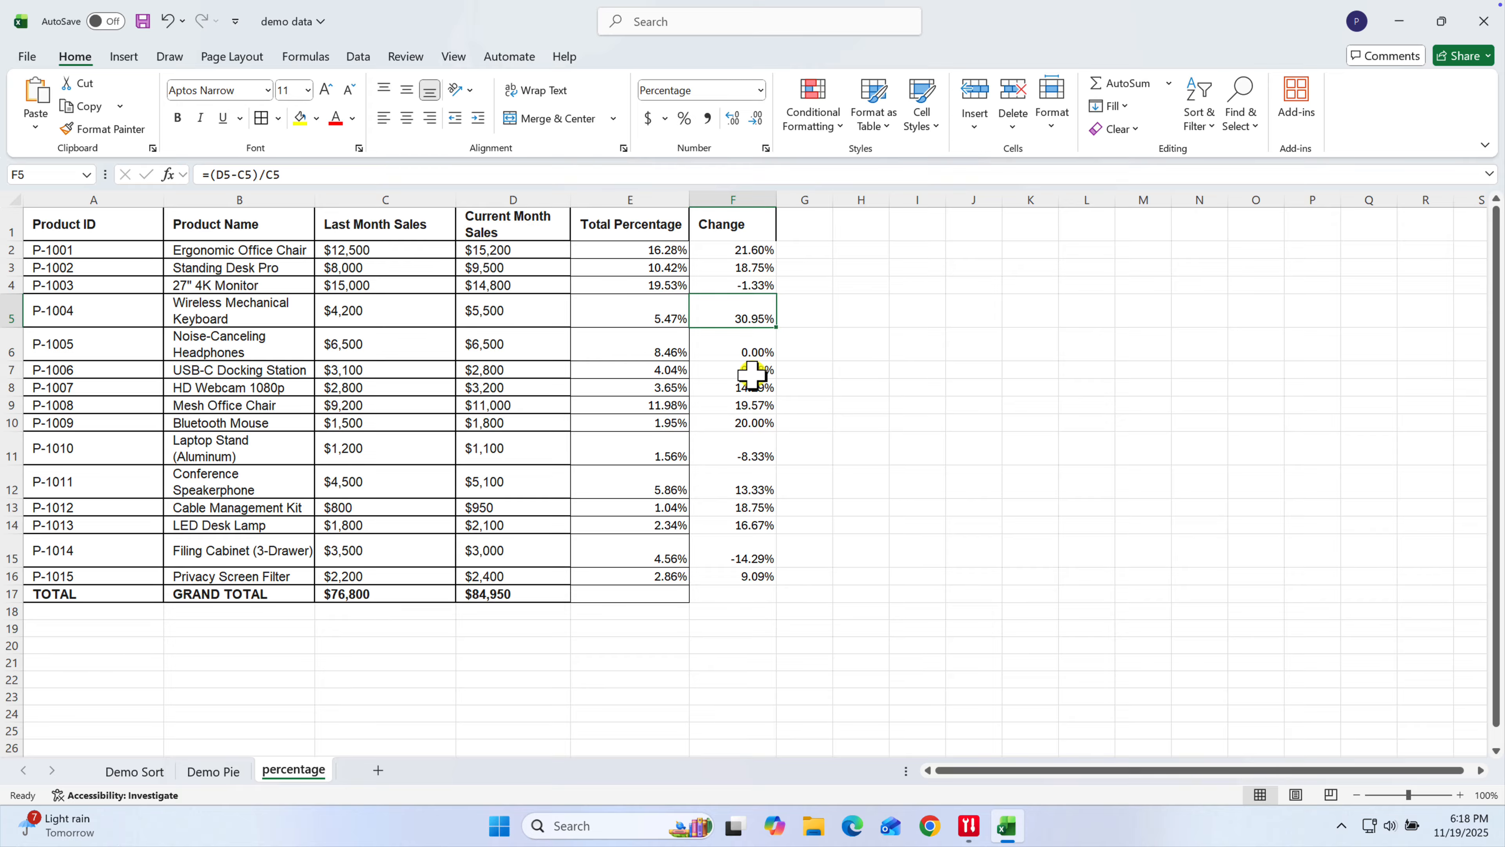
{"action": "left_click", "coordinate": [408, 255]}
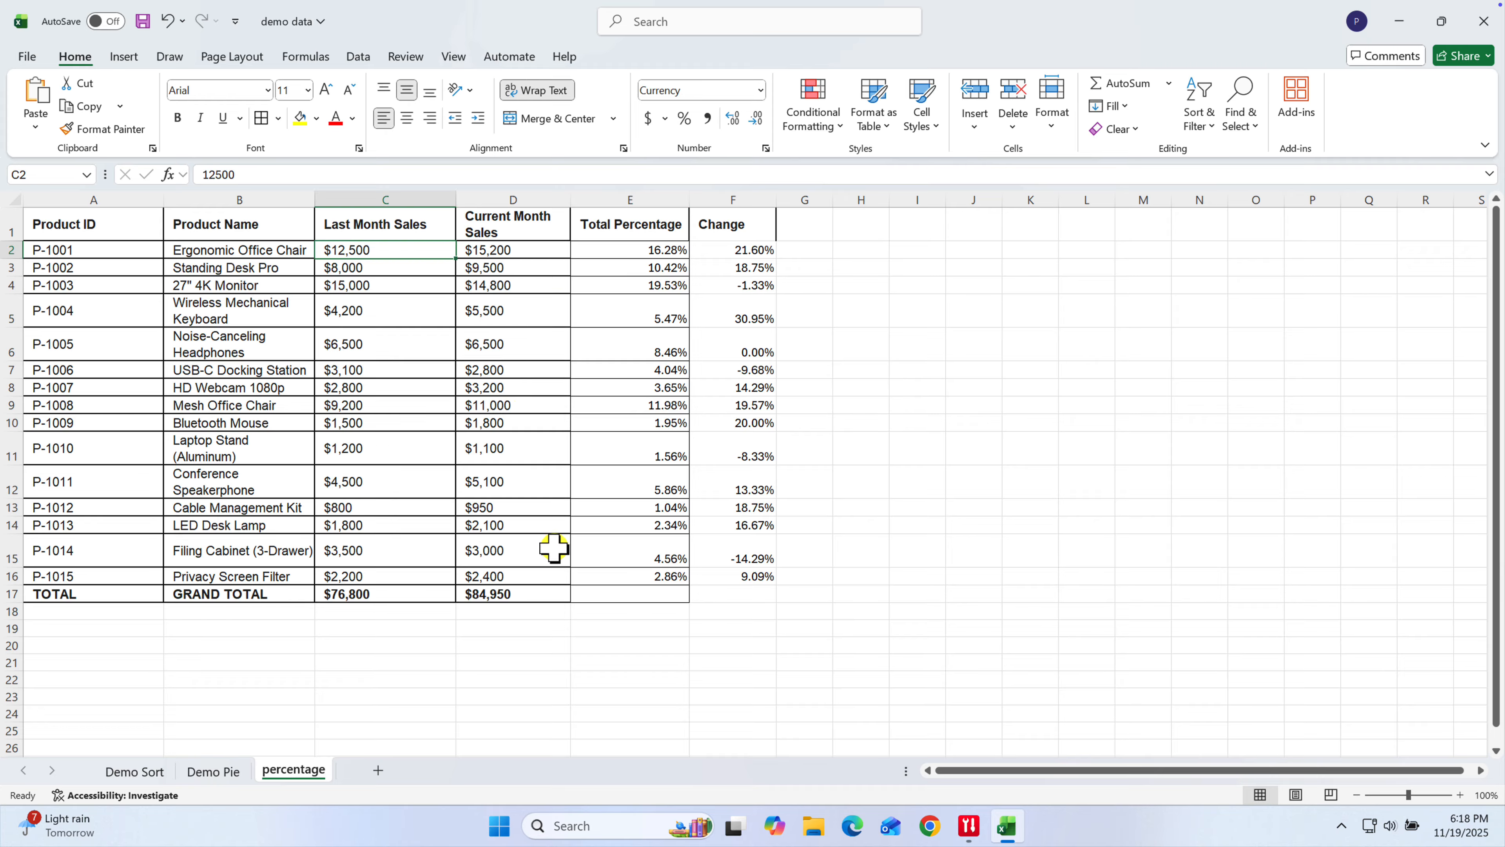
{"action": "left_click", "coordinate": [397, 449]}
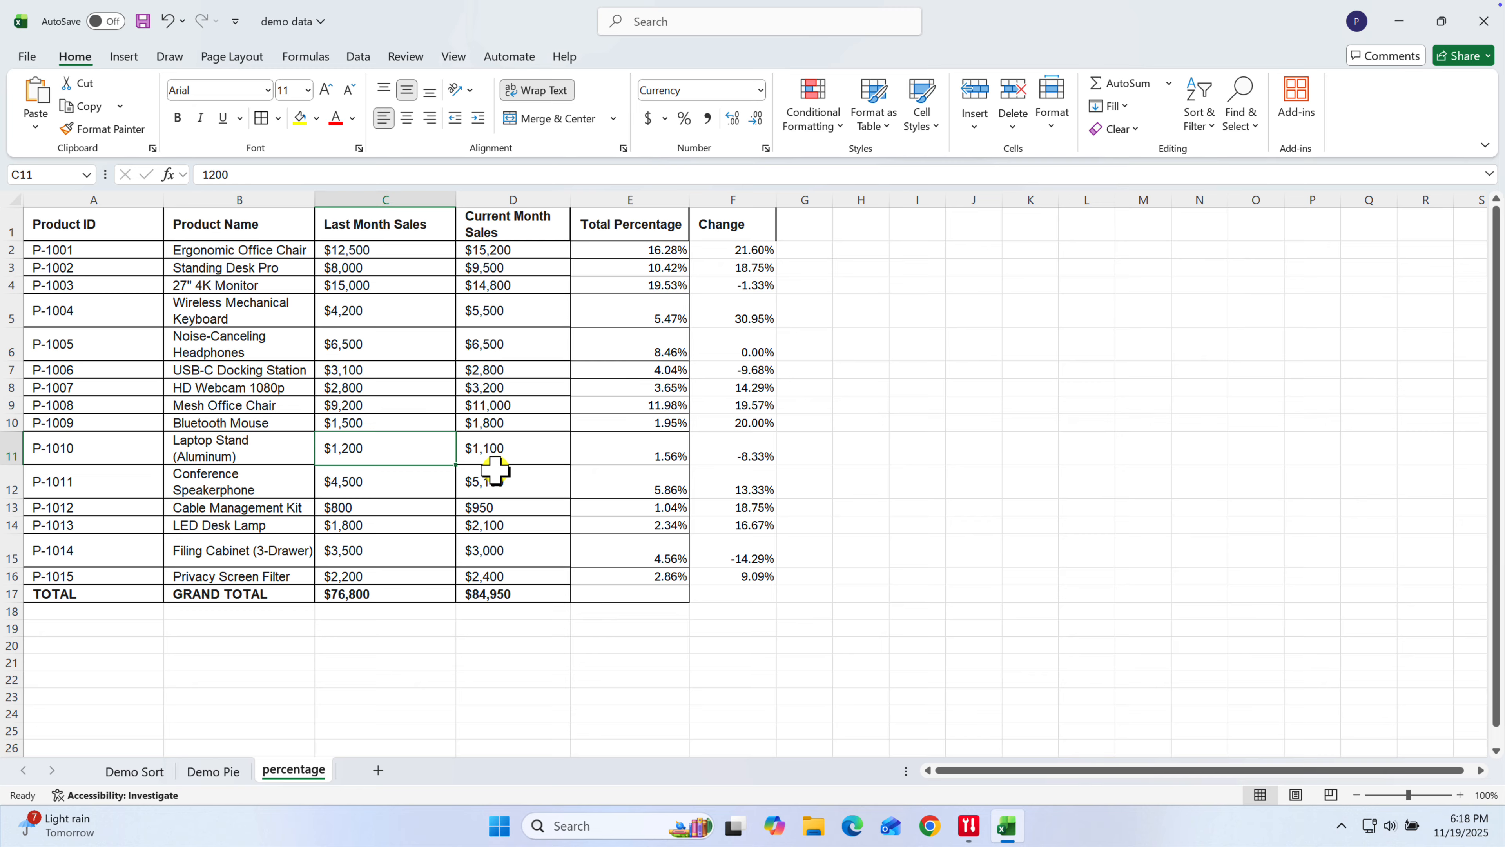
{"action": "left_click", "coordinate": [403, 489]}
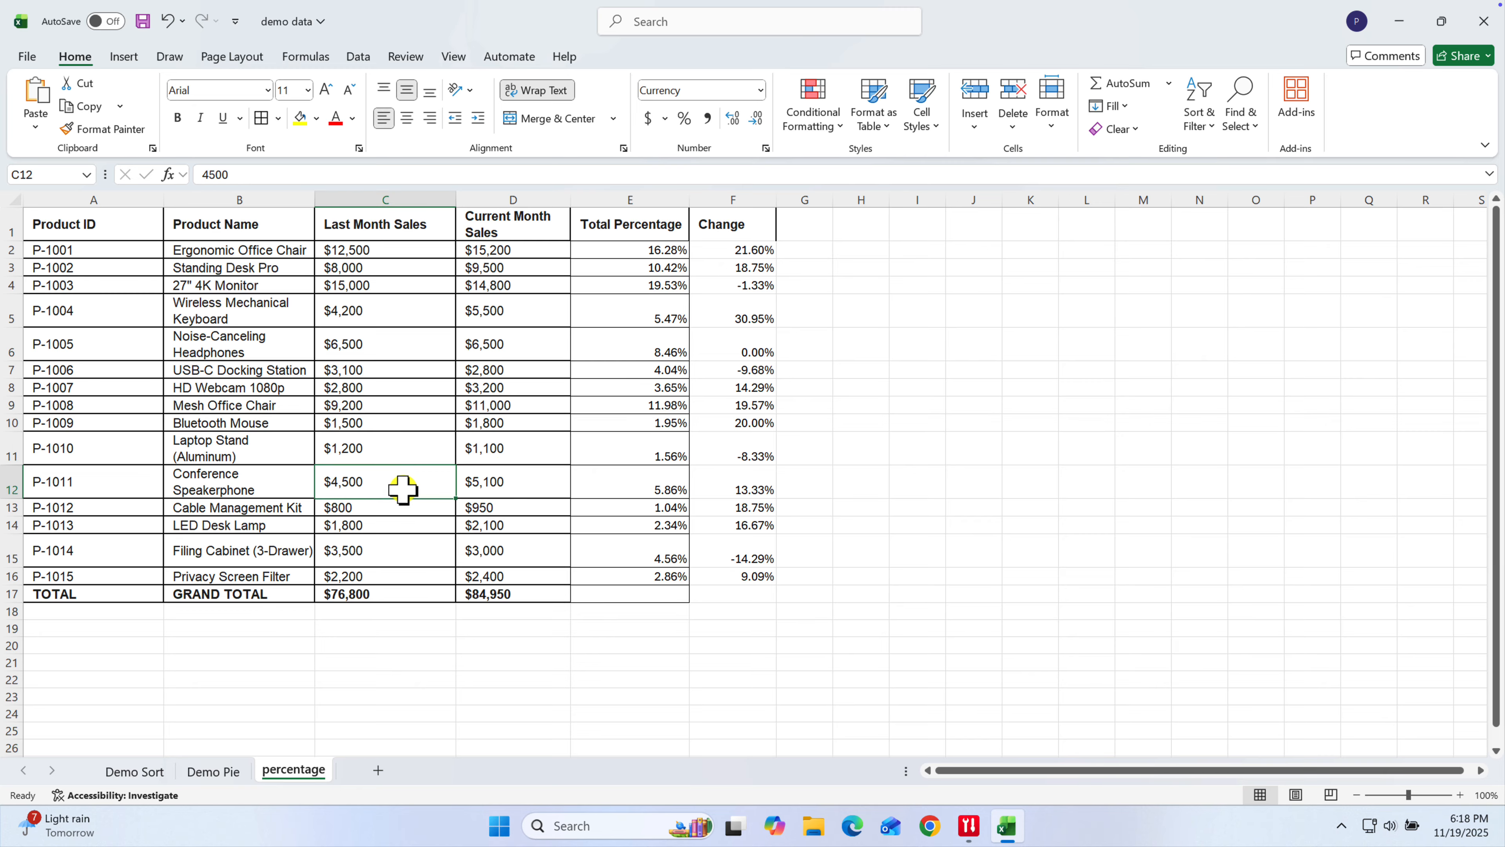